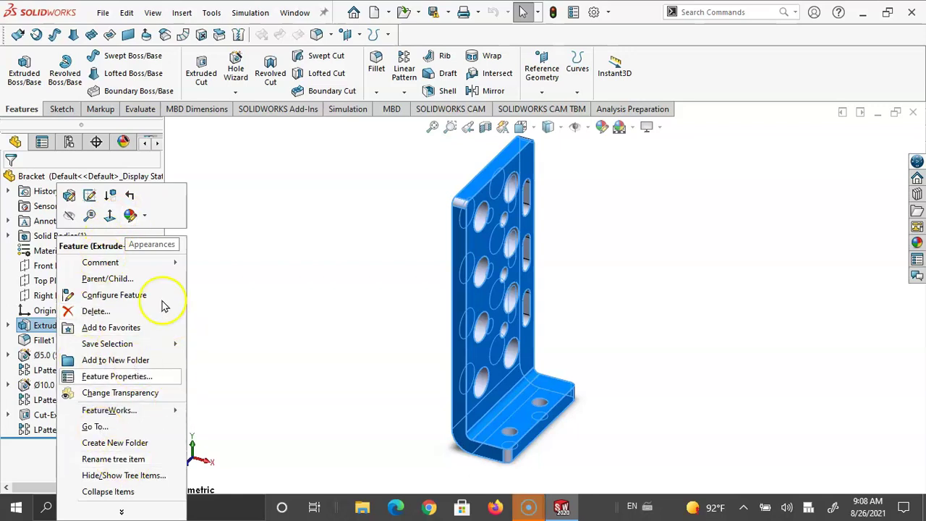
click(124, 510)
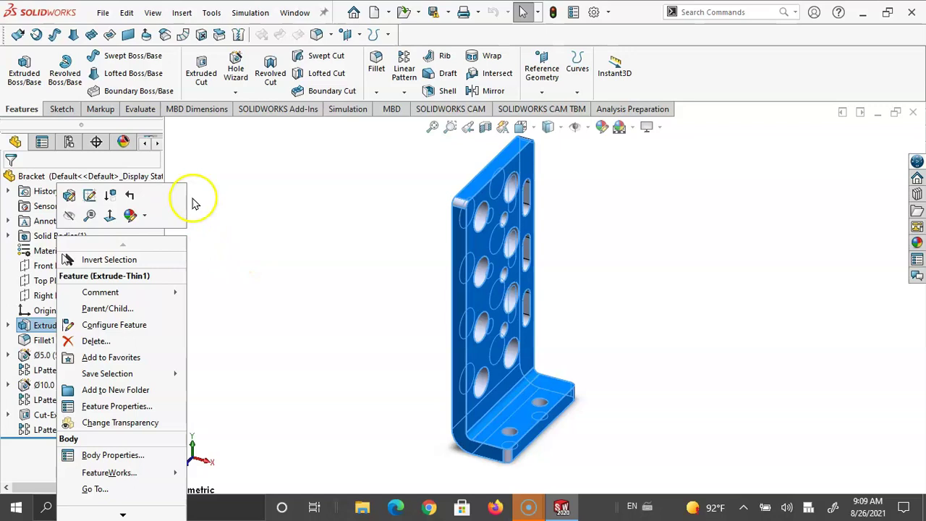
click(283, 253)
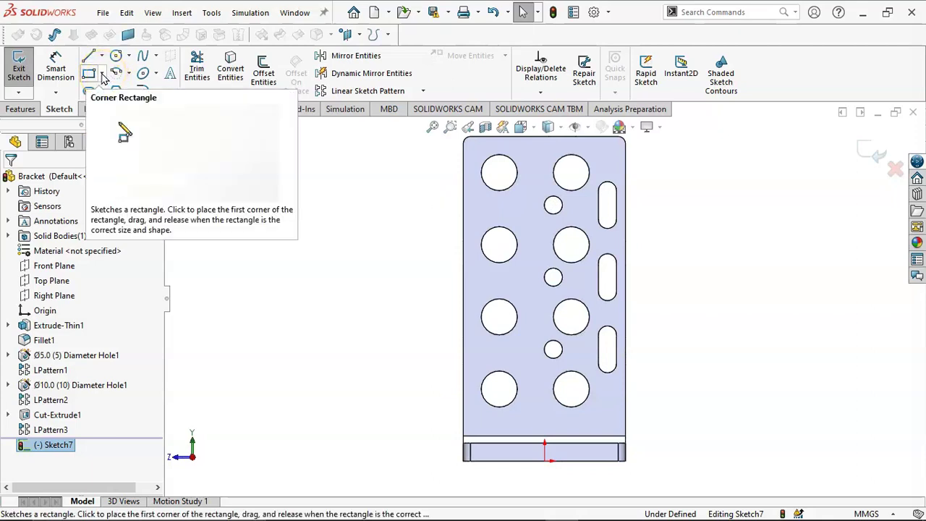
Step: Examine the available variants of the rectangle, circle and line sketch tools
click(102, 73)
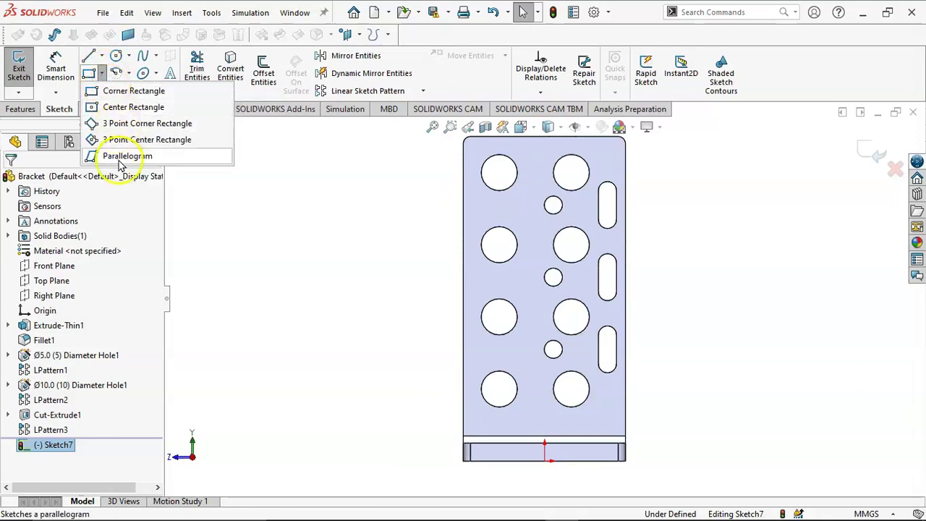
click(128, 57)
click(129, 57)
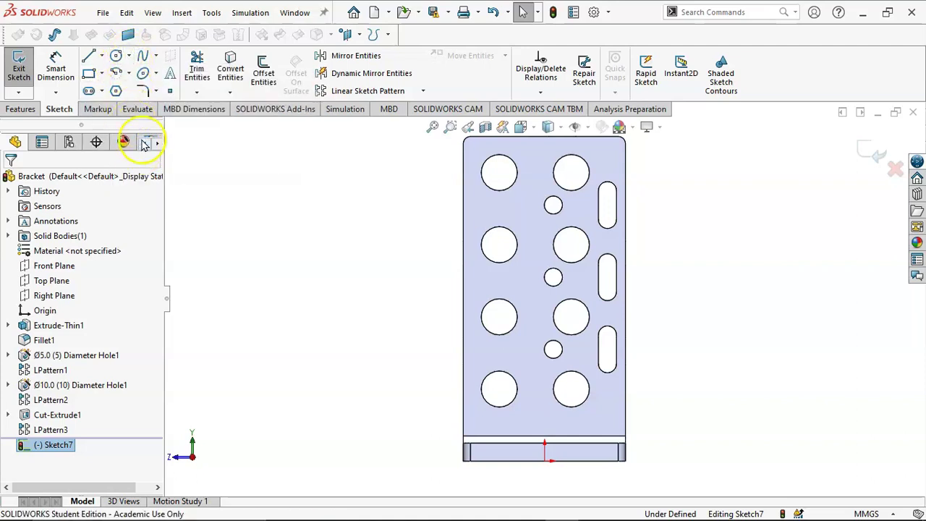
click(129, 57)
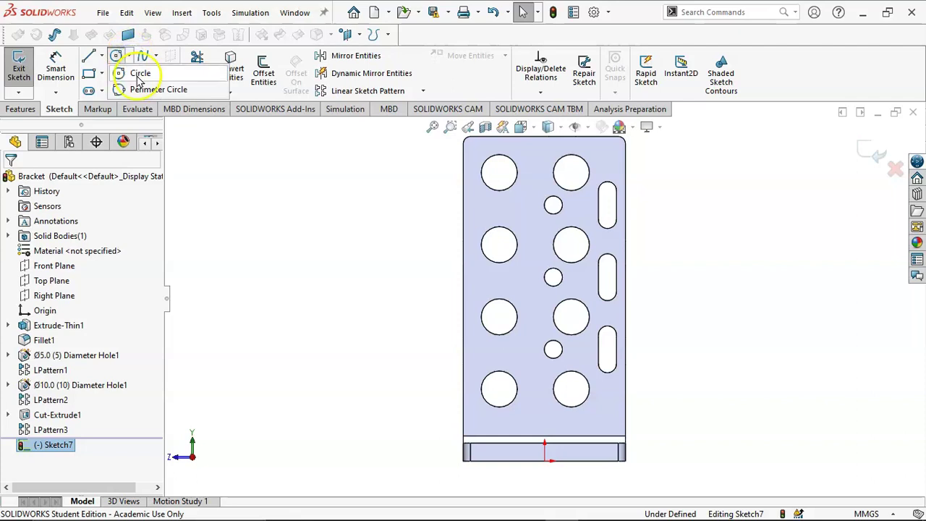
click(102, 55)
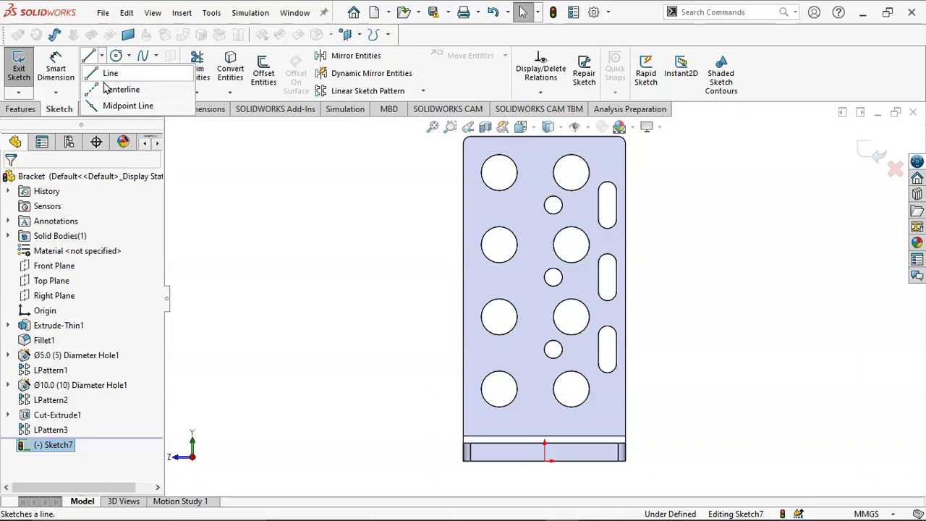
click(108, 91)
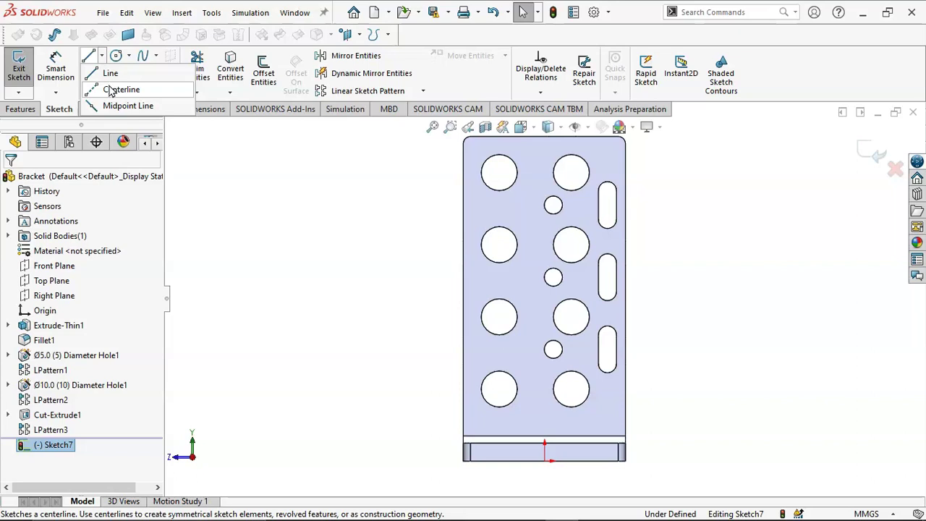
click(121, 144)
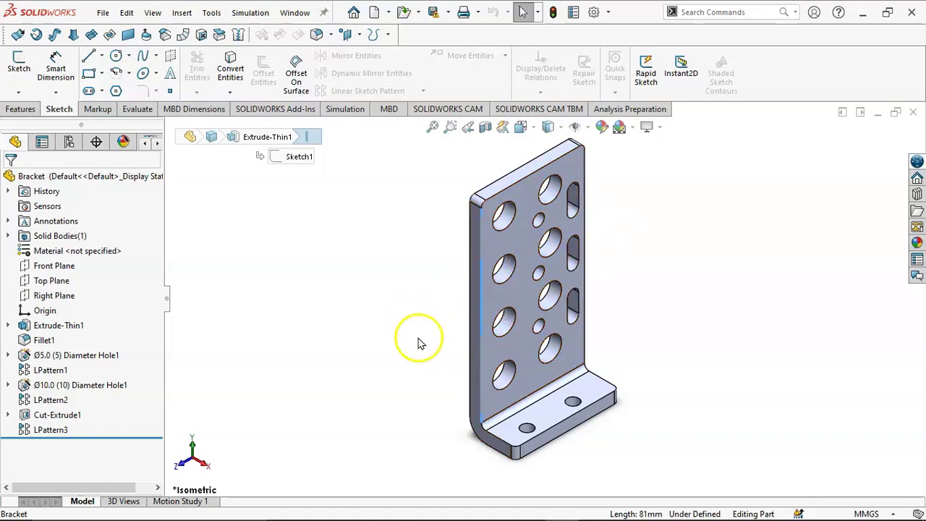
Step: Sketch a small circle between the holes on the front face of the bracket's tall plate, and discard the sketch
click(436, 396)
click(18, 68)
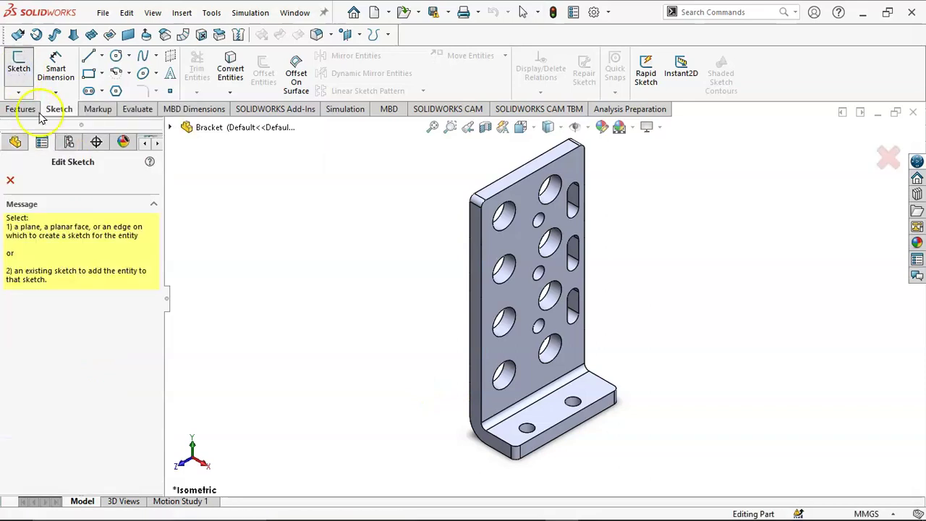
click(512, 234)
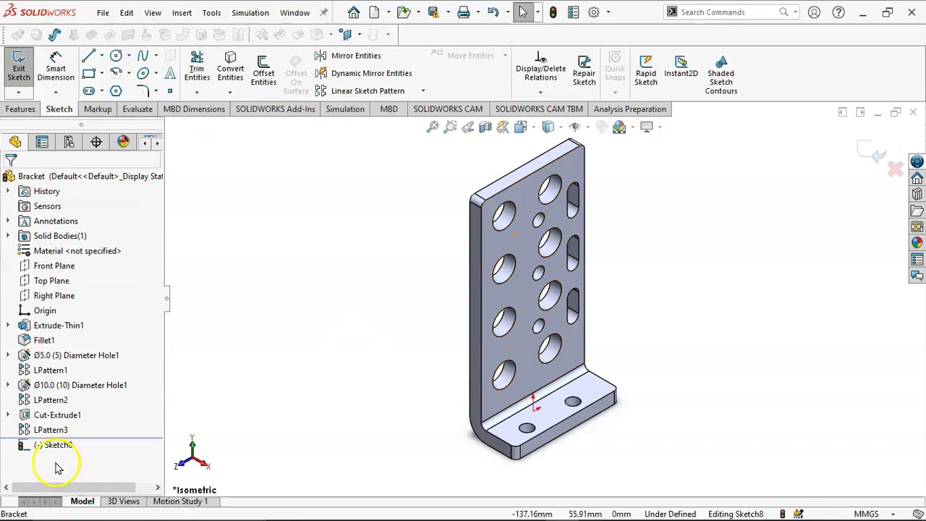
click(115, 58)
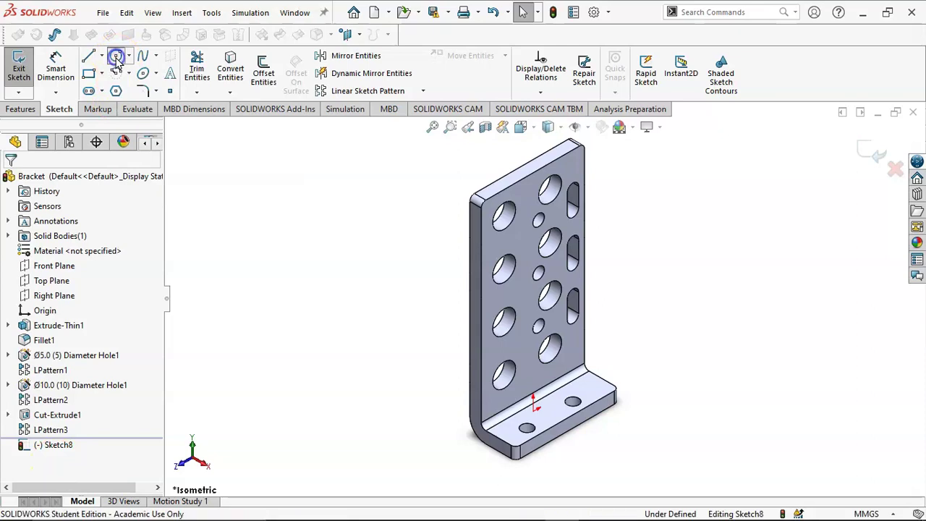
click(521, 242)
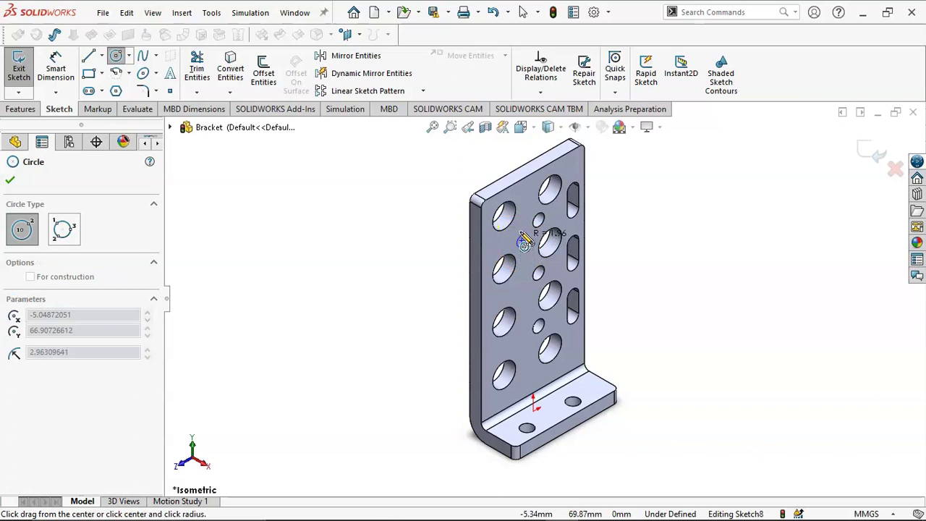
click(524, 239)
click(504, 268)
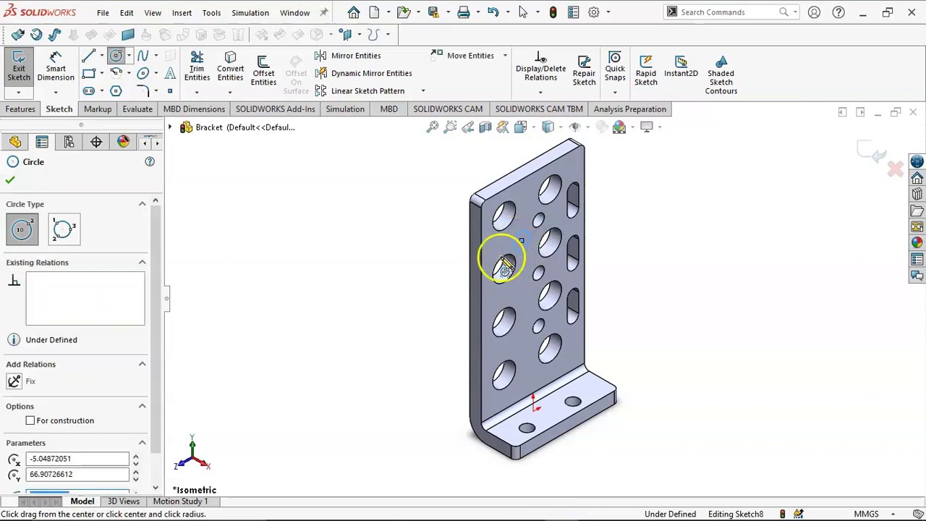
click(11, 181)
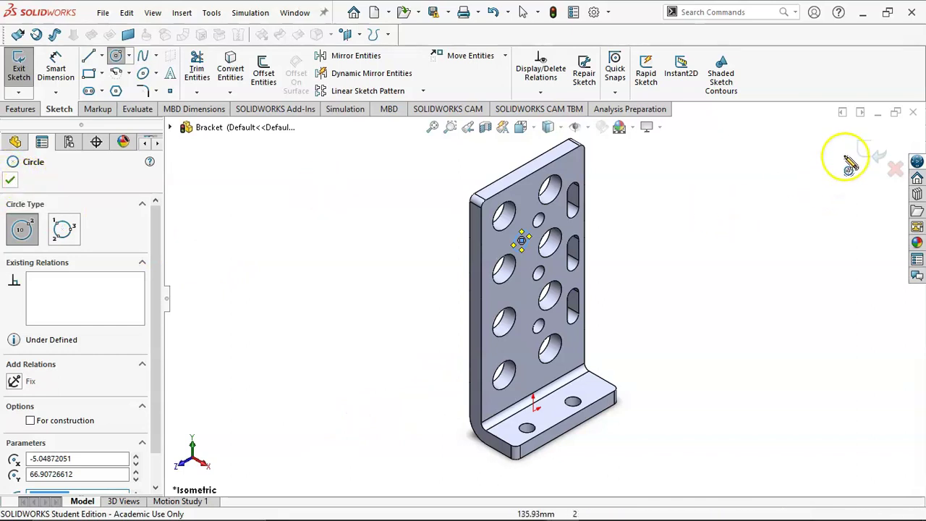
click(897, 170)
click(475, 275)
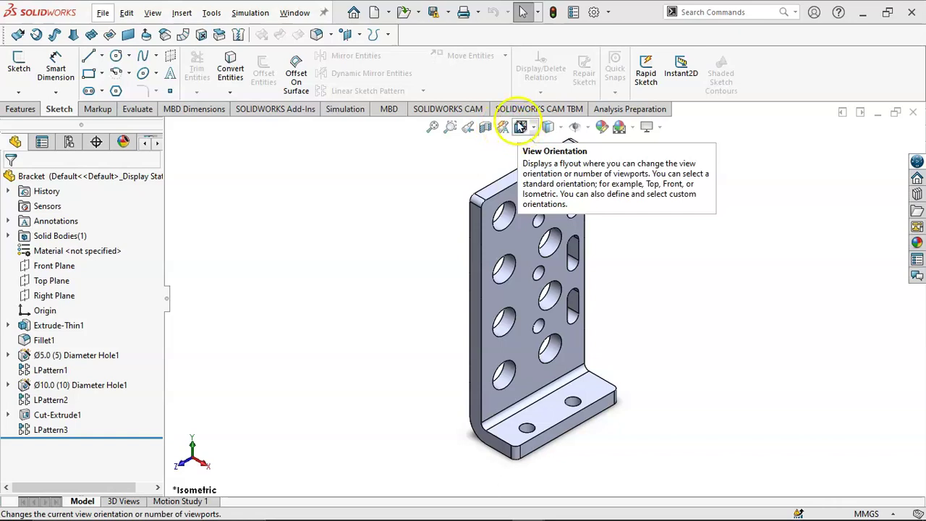
click(559, 127)
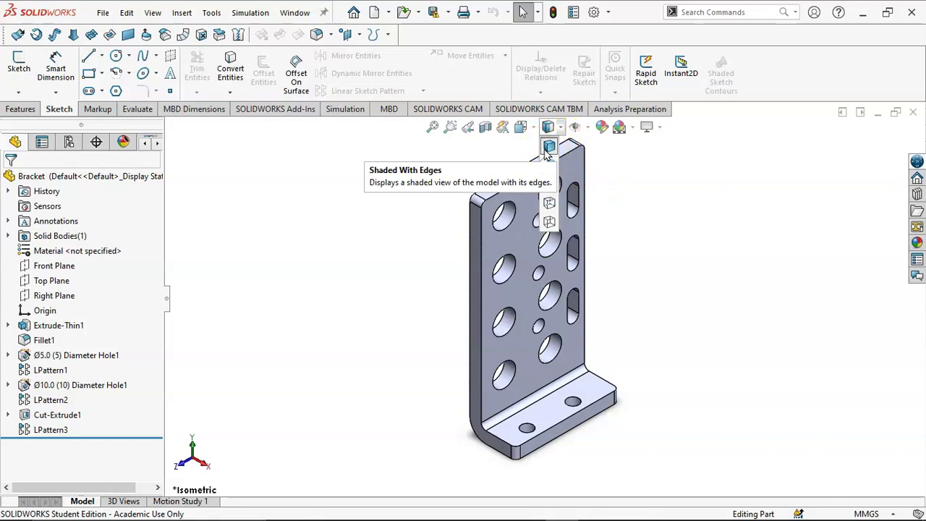
click(586, 128)
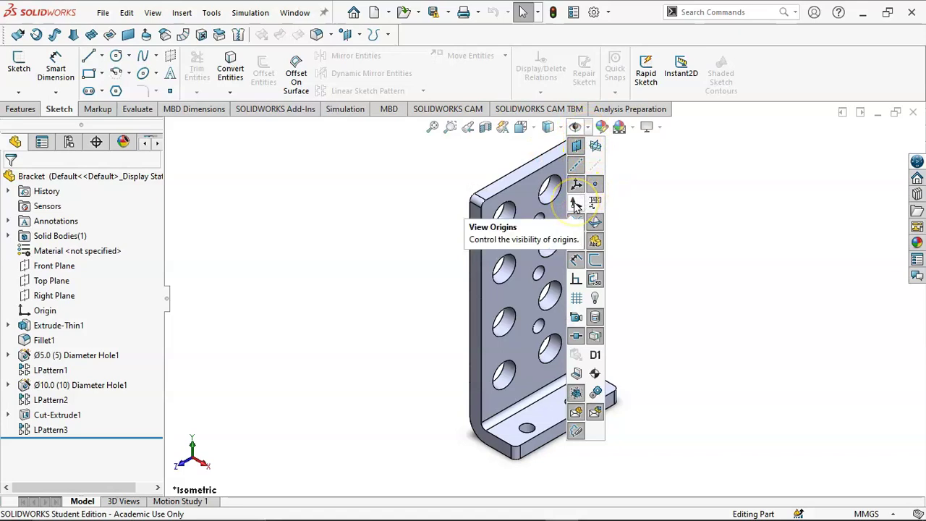
click(596, 165)
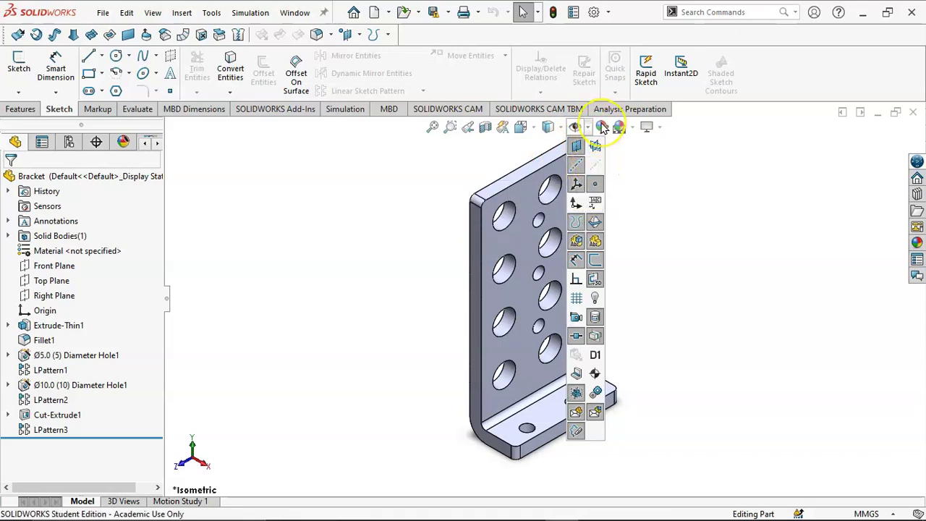
click(602, 127)
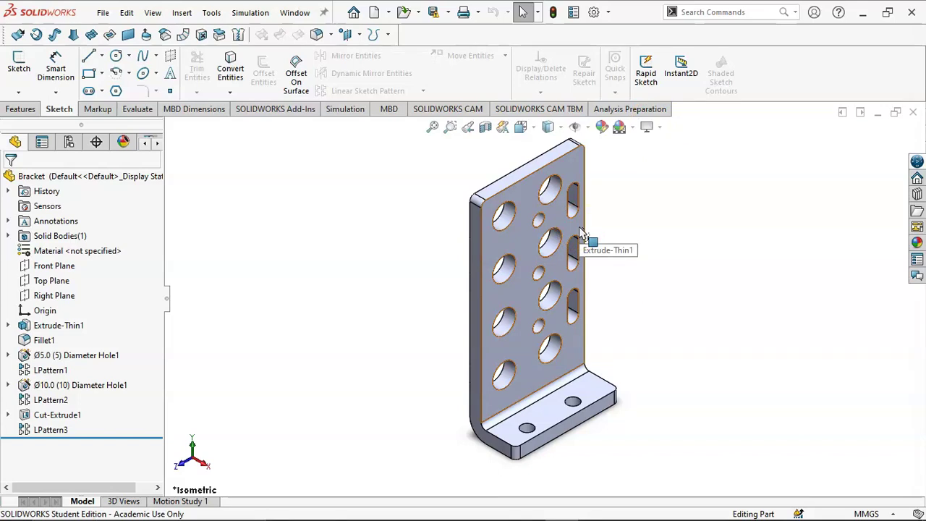
Step: Inspect the view orientation options, view the bracket from the top, and return to the previous isometric view
key(space)
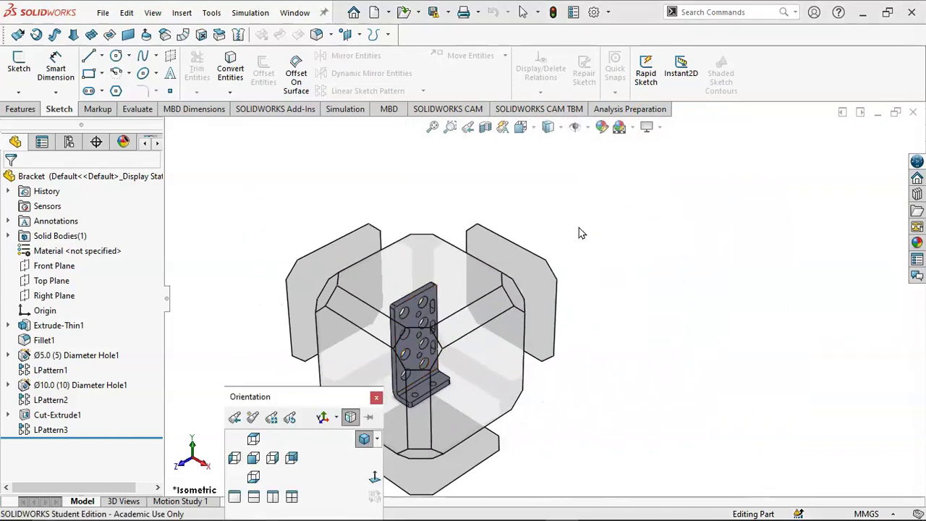
drag(306, 397, 287, 146)
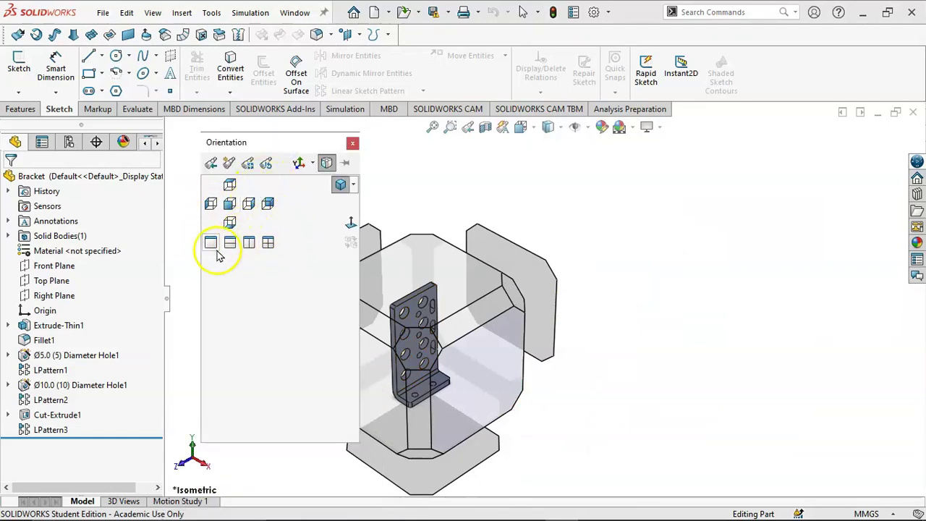
click(352, 144)
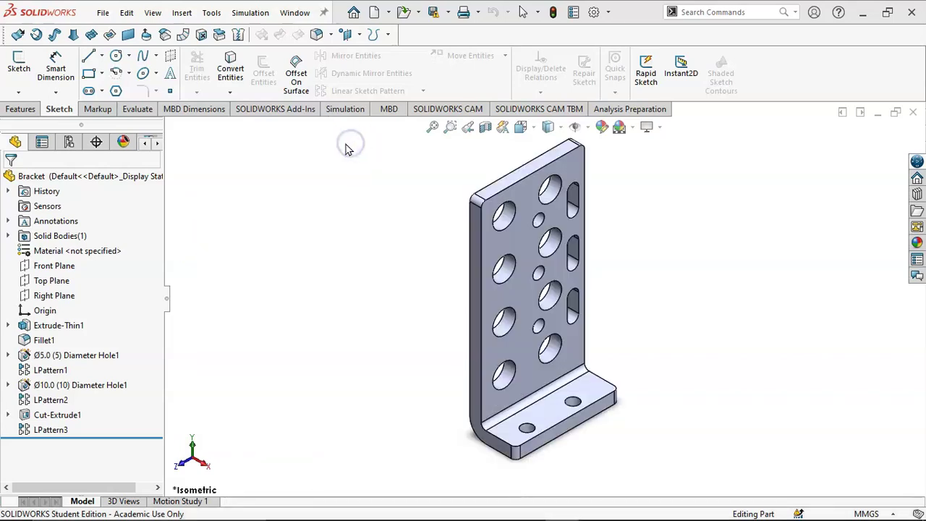
key(ctrl+space)
mouse_move(434, 348)
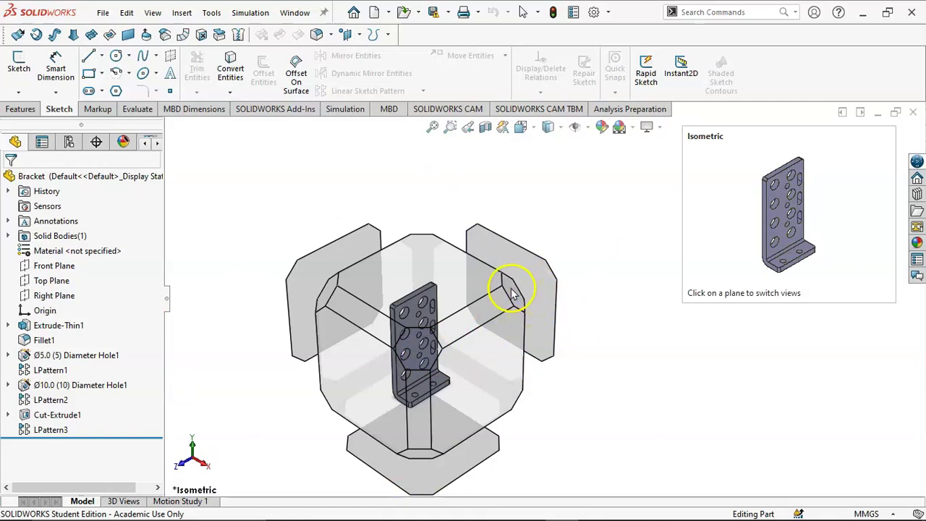
click(484, 305)
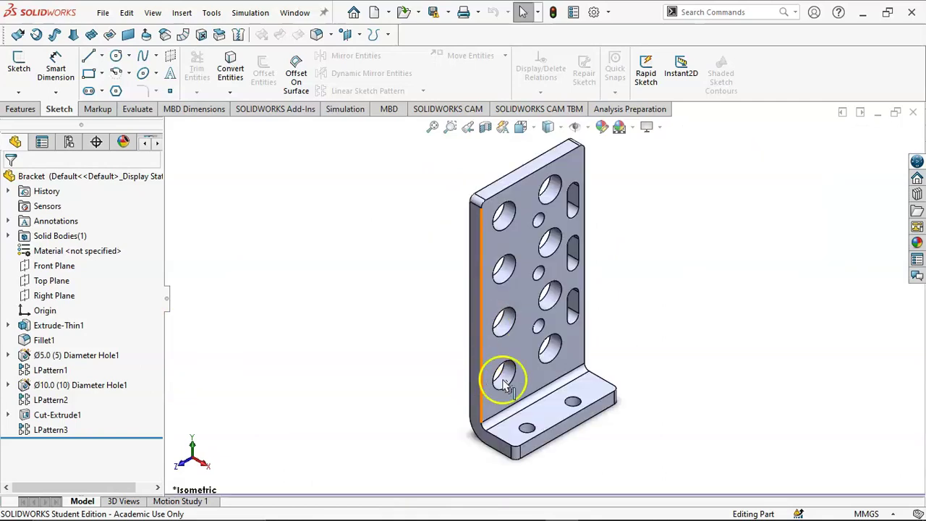
key(space)
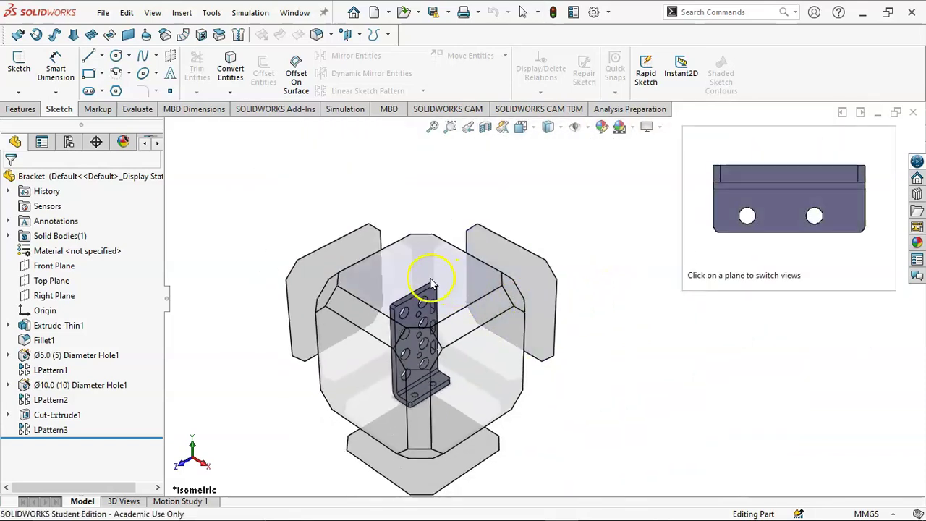
click(431, 282)
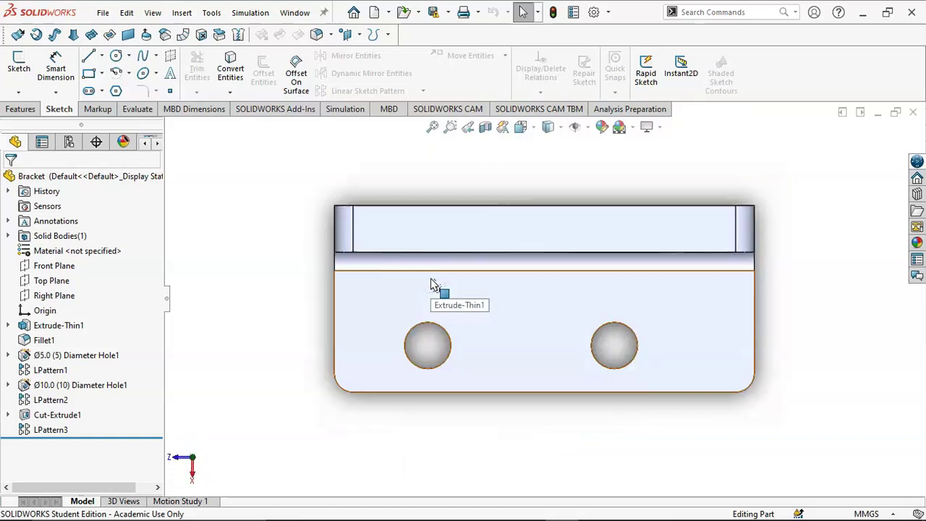
click(468, 128)
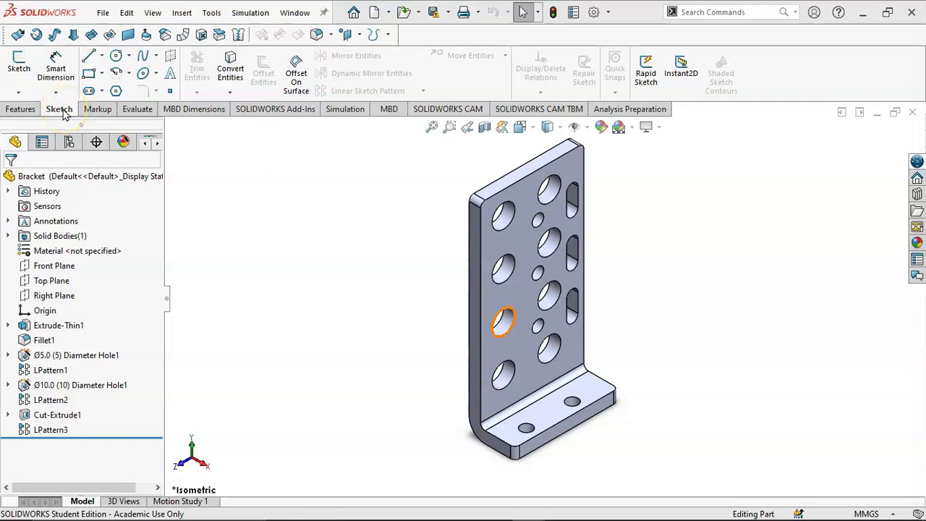
Step: Float the CommandManager over the graphics area and dock it back above the model
drag(338, 269, 248, 108)
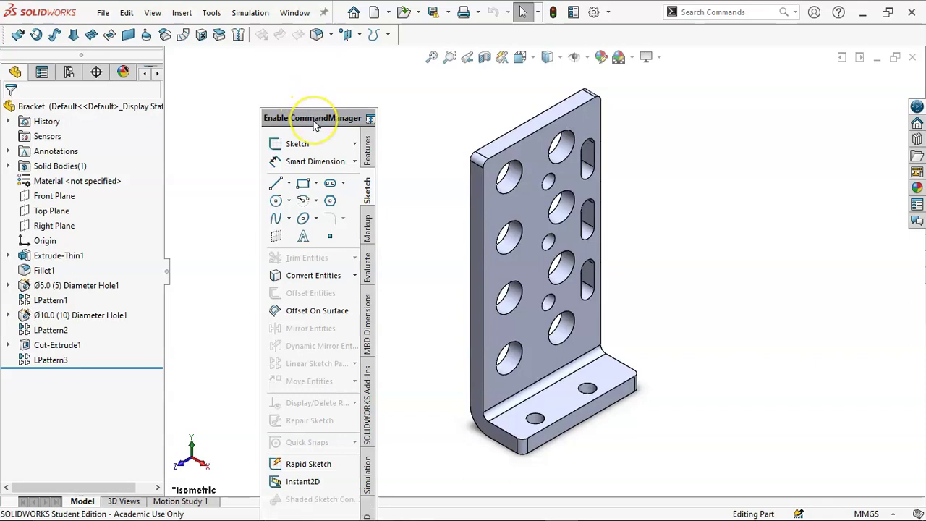
drag(306, 118, 455, 67)
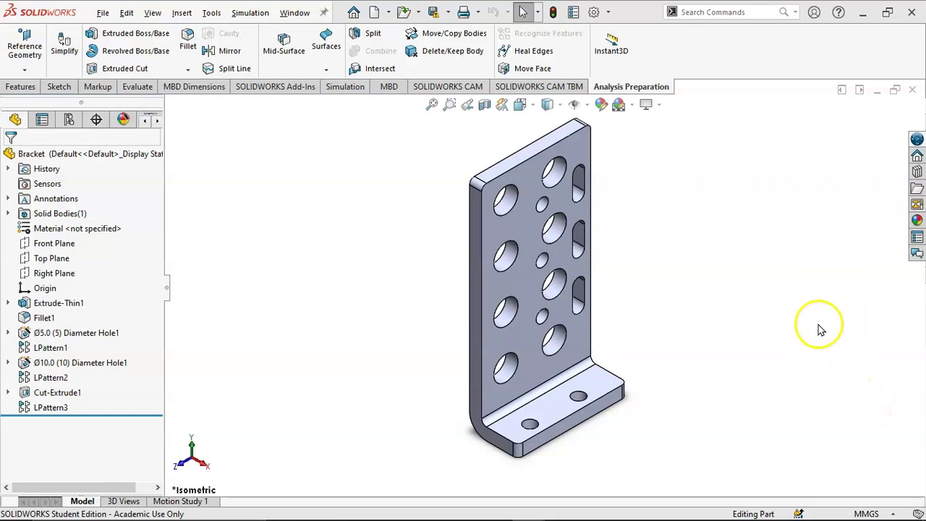
Step: Turn off the CommandManager's large buttons with text and turn them back on
right_click(704, 53)
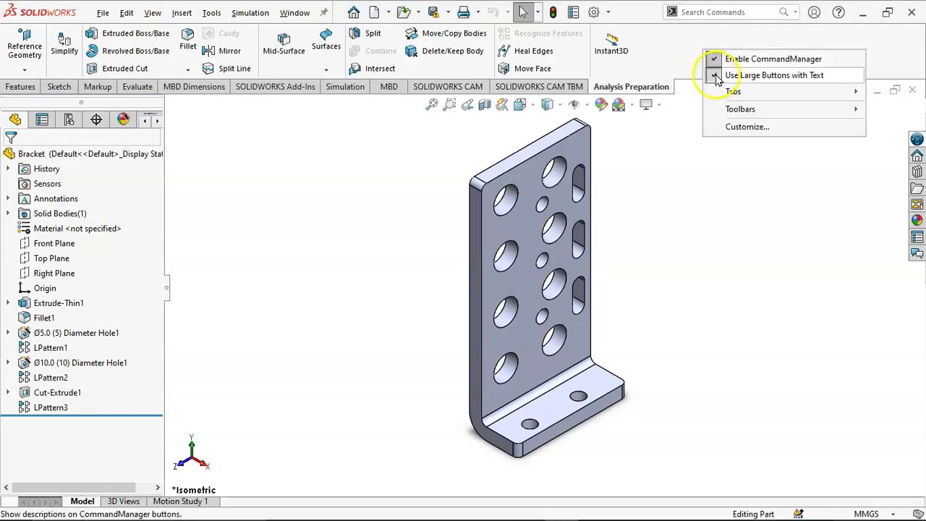
click(720, 75)
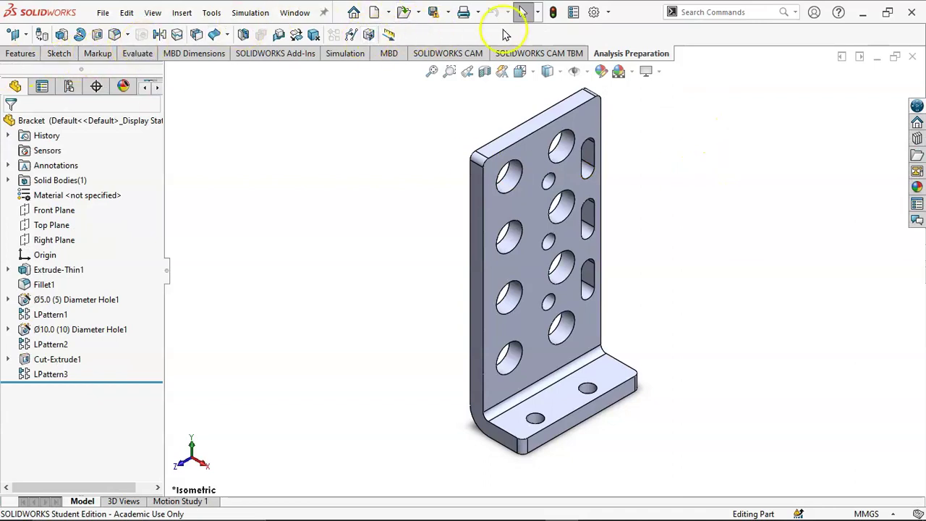
right_click(727, 36)
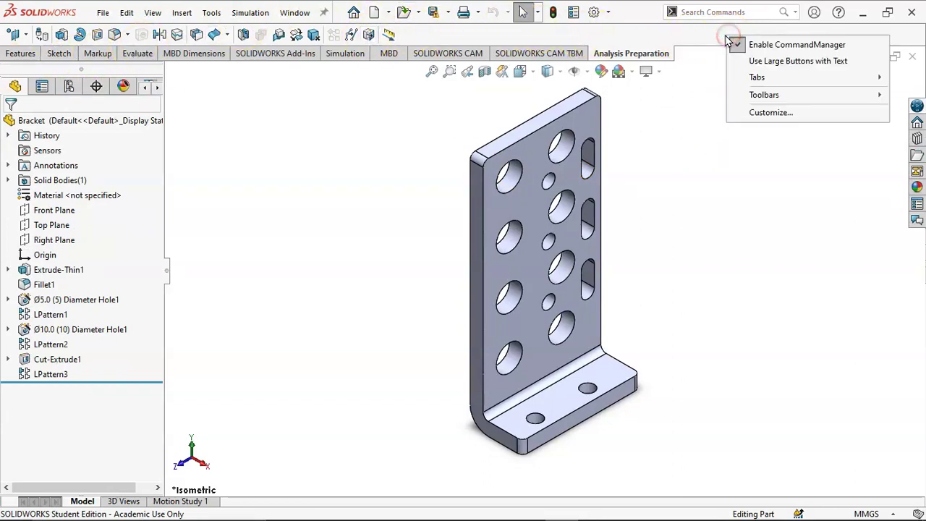
click(739, 61)
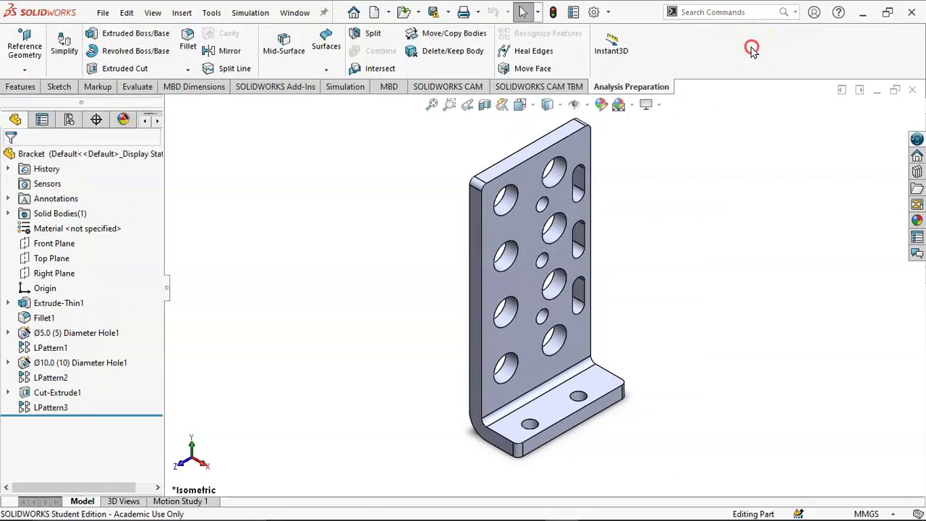
Step: Disable the CommandManager
right_click(752, 48)
click(787, 57)
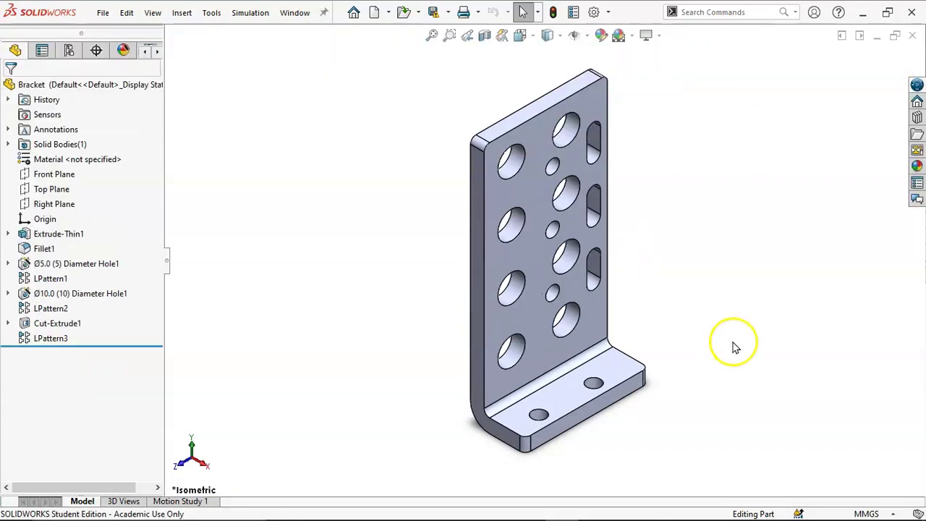
click(638, 13)
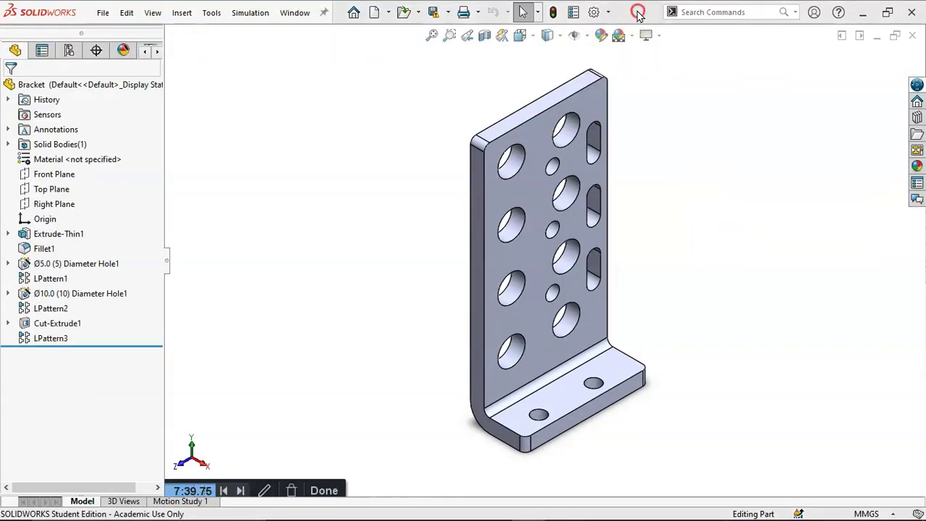
Step: Enable the CommandManager
right_click(638, 13)
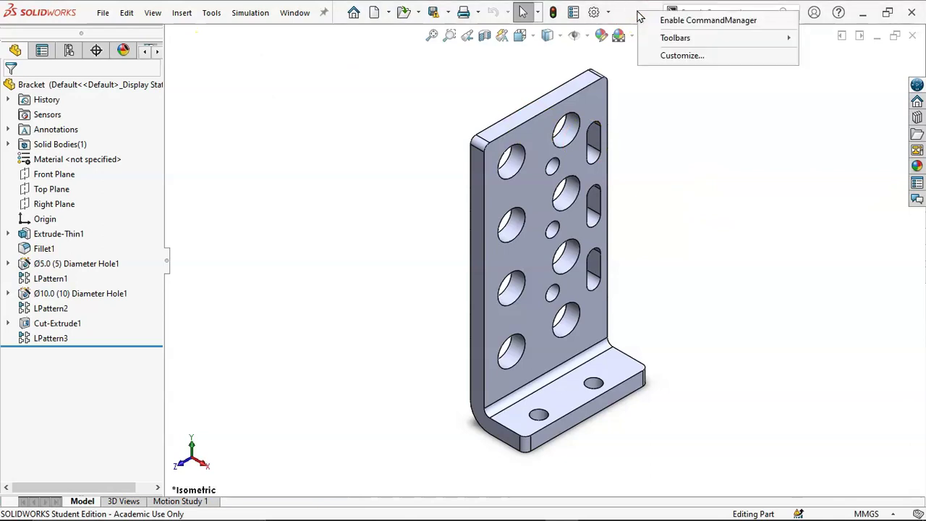
click(678, 21)
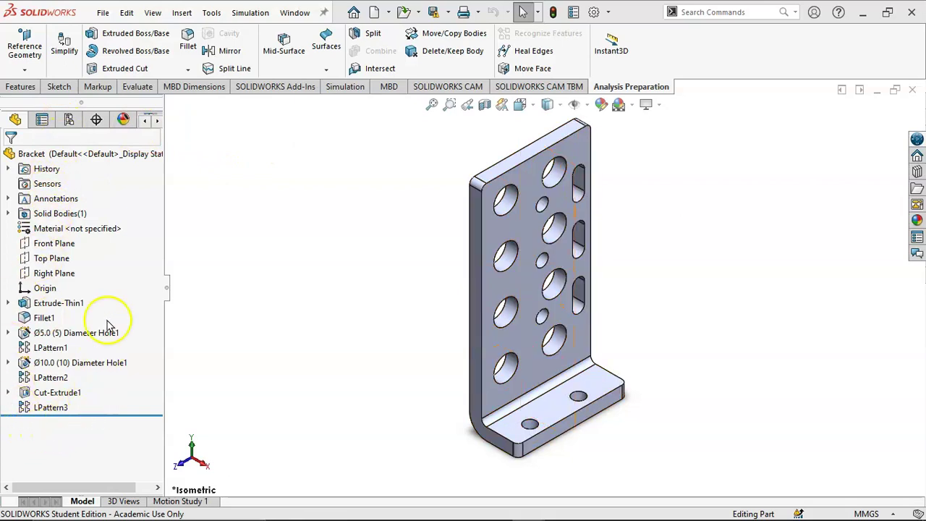
Step: Select the Extrude-Thin1 feature and look through the available manager panes of the design tree
click(62, 304)
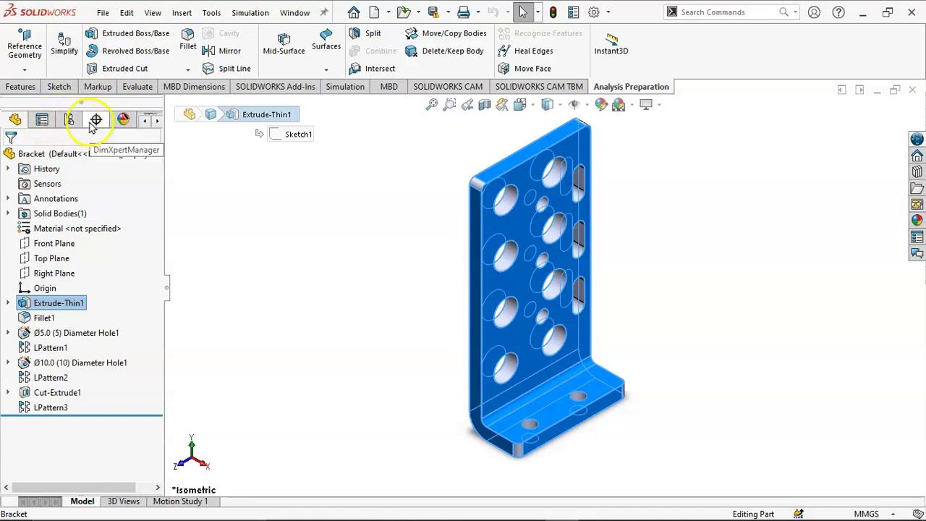
click(159, 124)
click(158, 123)
click(159, 123)
click(146, 123)
click(146, 123)
click(145, 122)
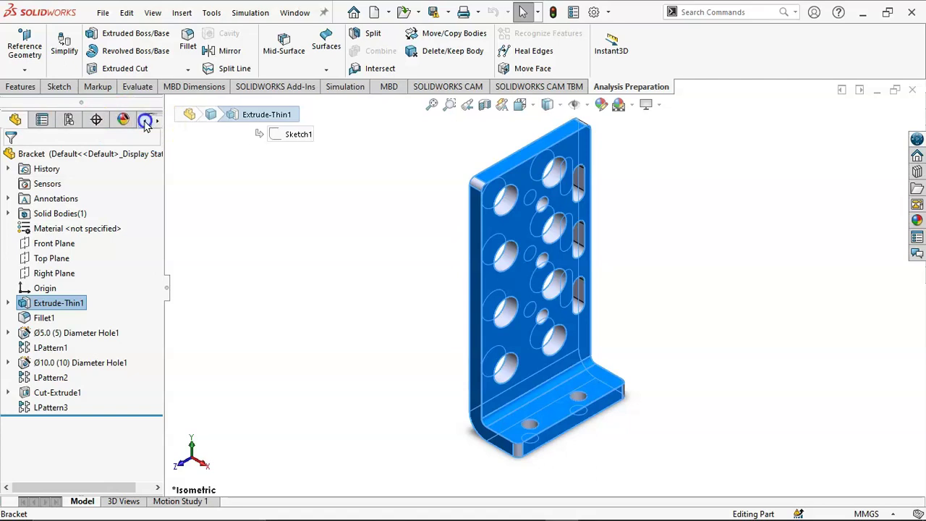
Step: Collapse the FeatureManager panel beside the graphics area
click(167, 288)
click(12, 293)
click(5, 290)
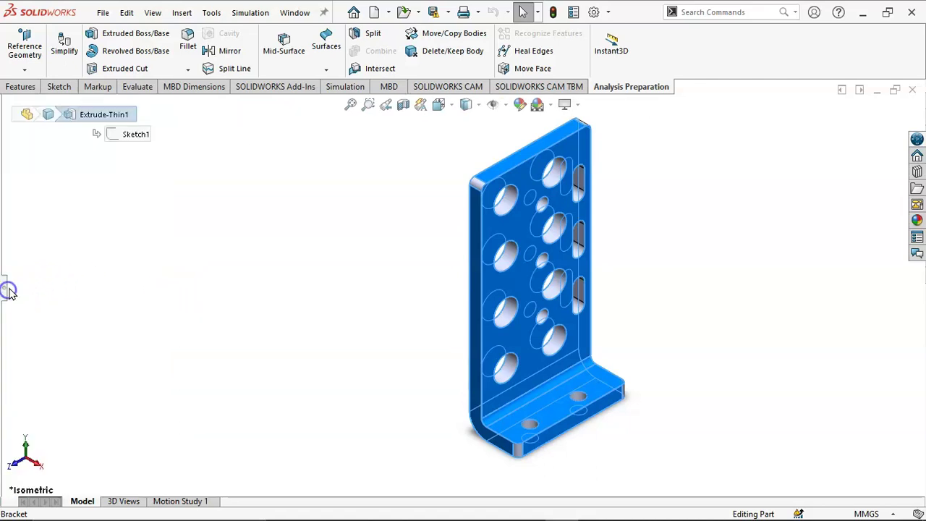
Step: Examine the FeatureManager settings in the system options, including the choices for hiding or showing tree items
click(594, 13)
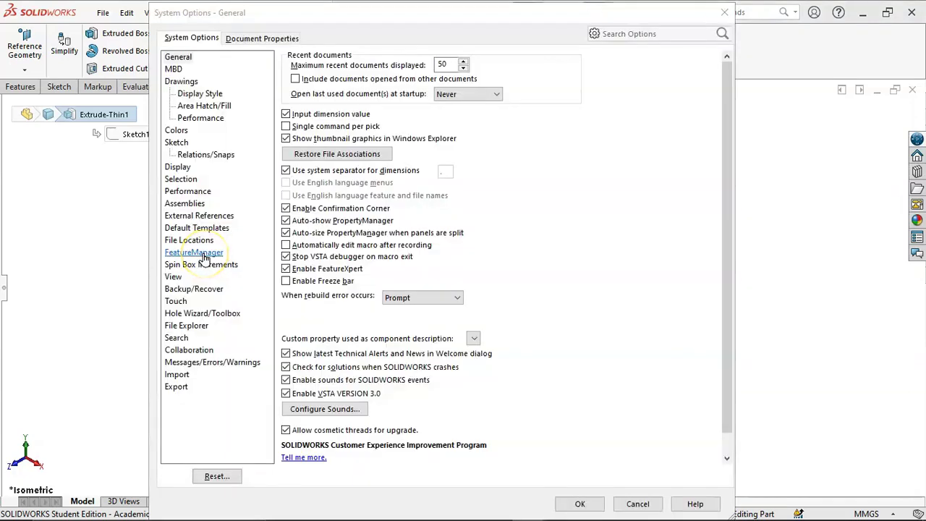
click(208, 255)
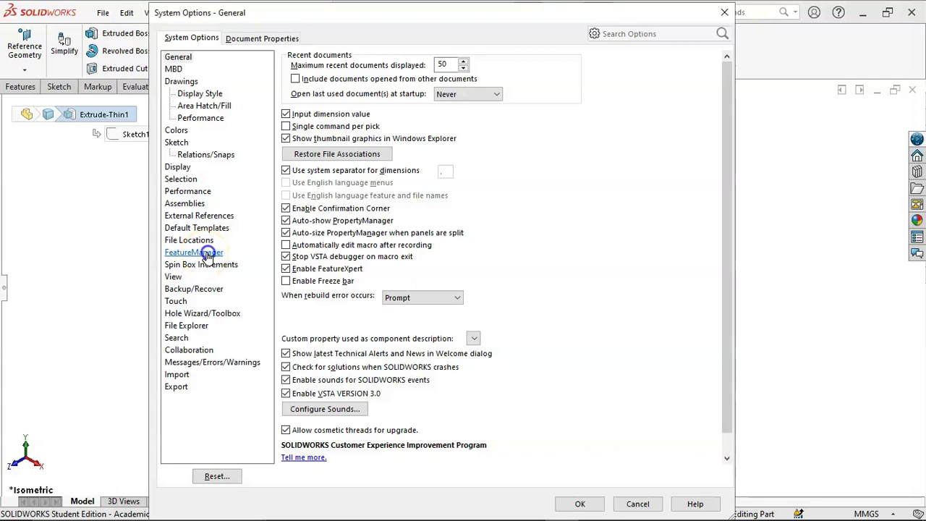
click(208, 254)
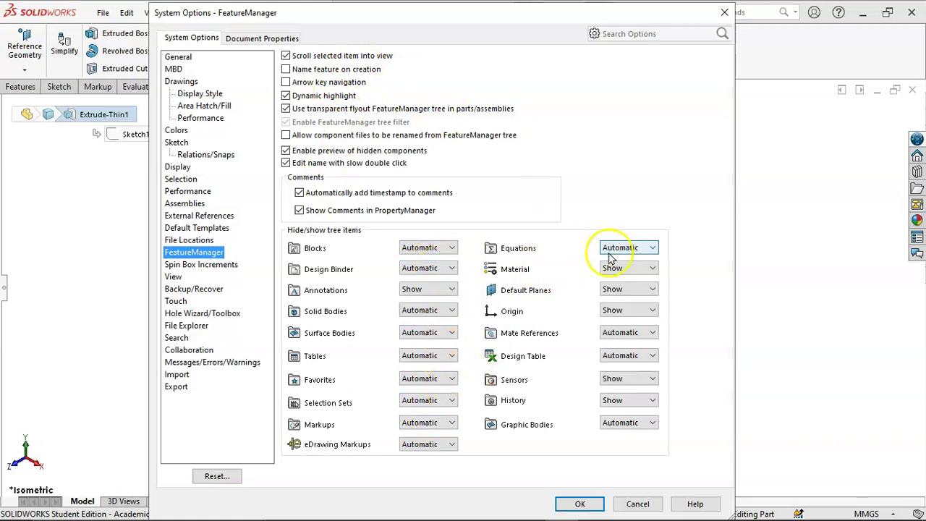
Step: Review the overall drafting standard choices and the Dimensions settings in the document properties, and close the options
click(251, 40)
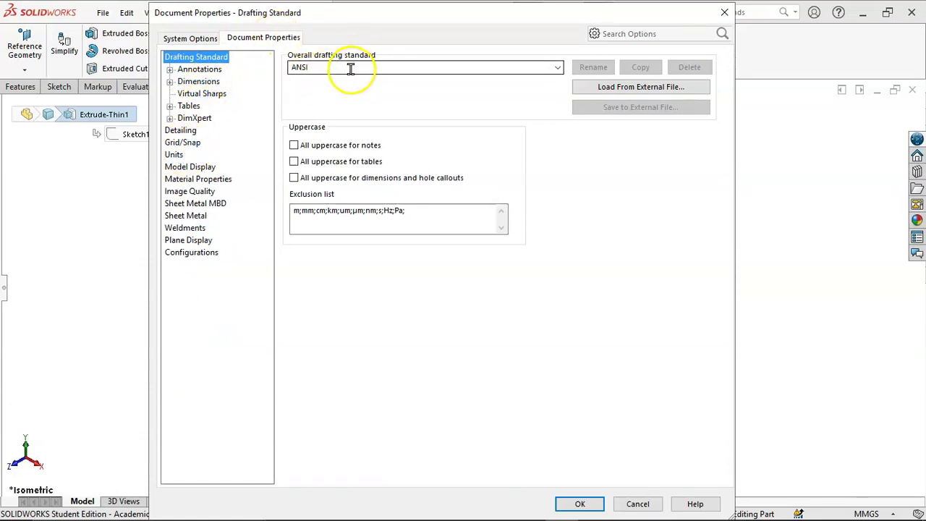
click(557, 67)
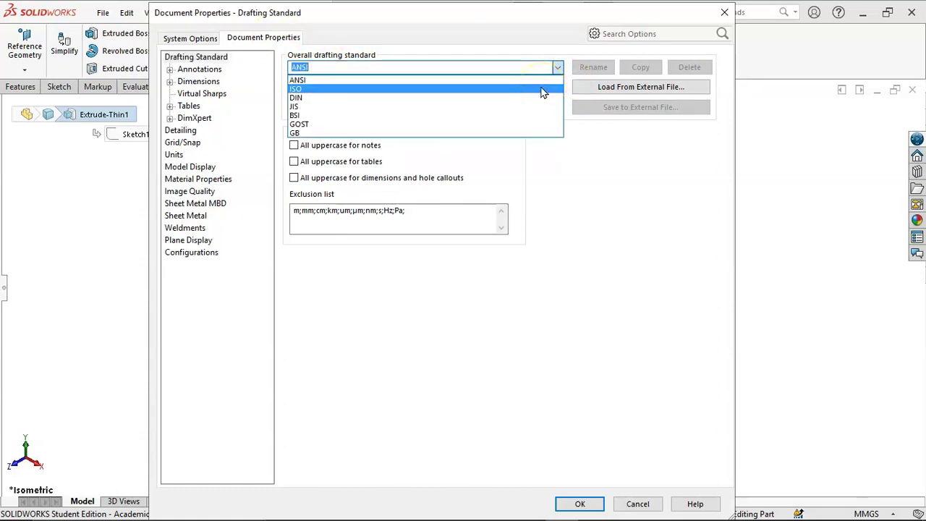
click(557, 67)
click(177, 156)
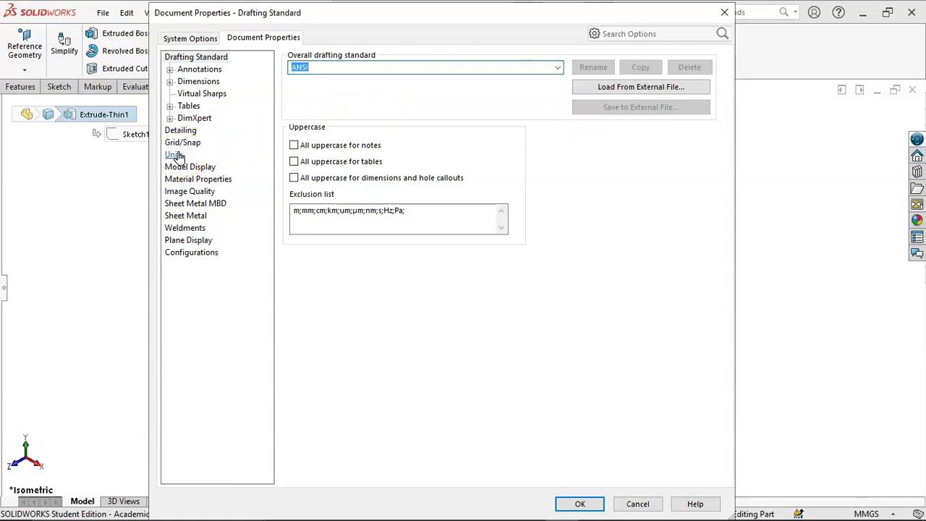
click(208, 83)
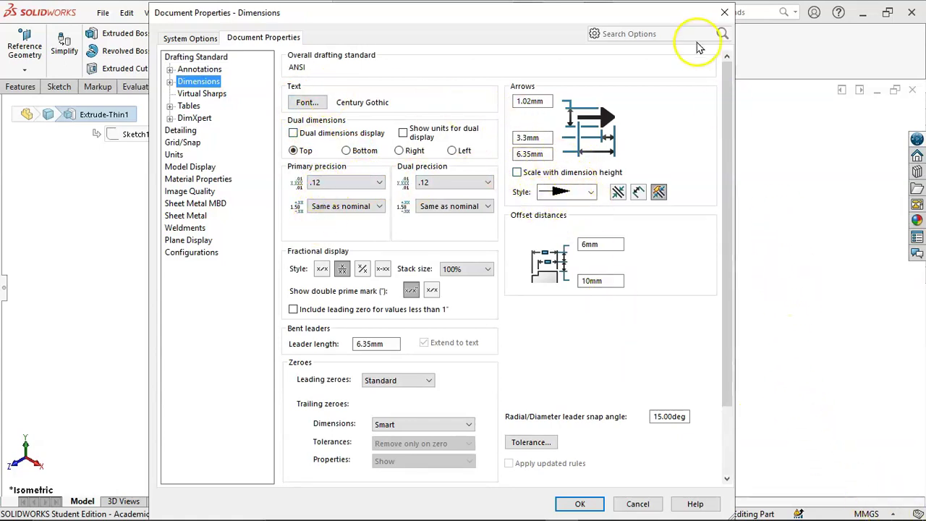
click(724, 12)
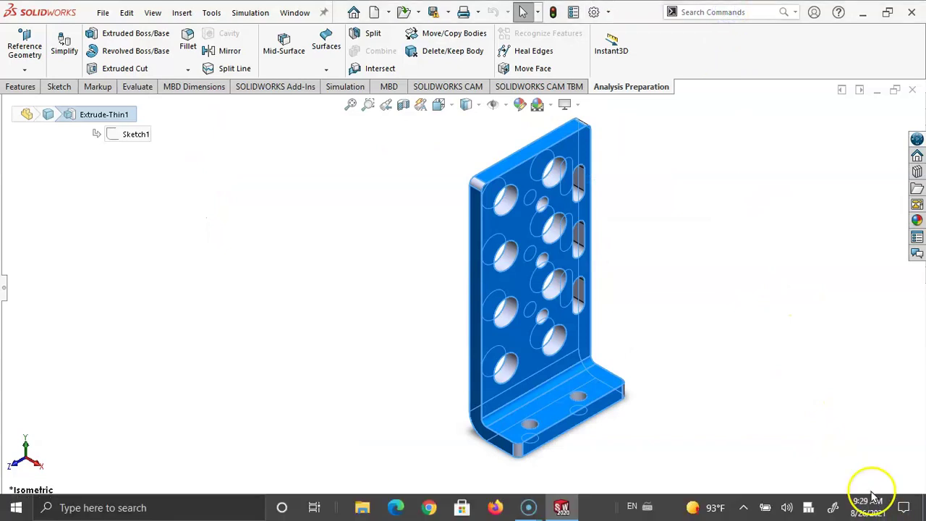
click(868, 513)
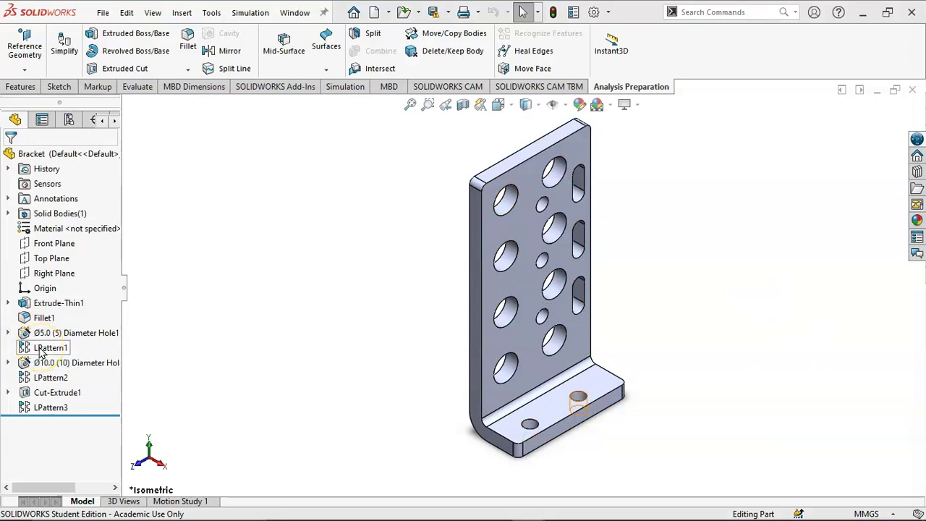
Step: Open LPattern1 for editing, examine its settings and the flyout feature tree, and cancel the edit
click(41, 351)
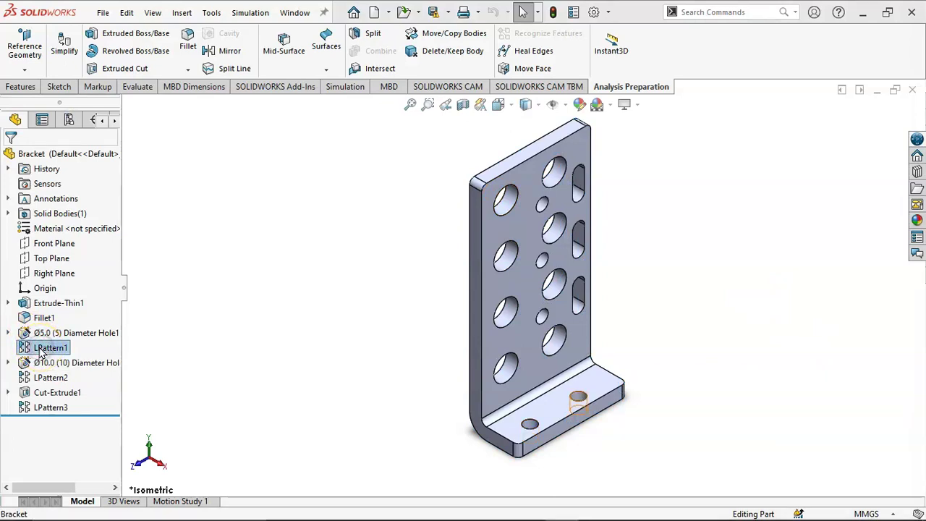
right_click(40, 351)
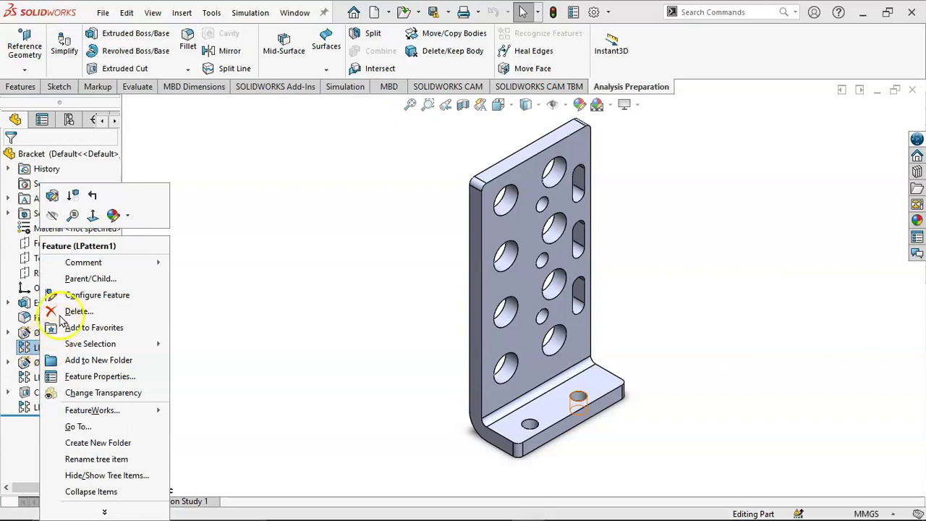
click(53, 195)
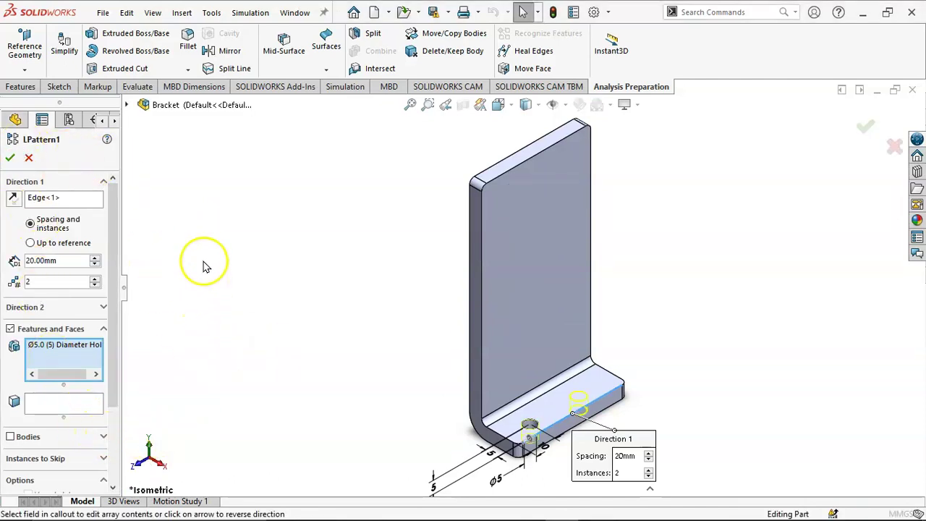
click(127, 105)
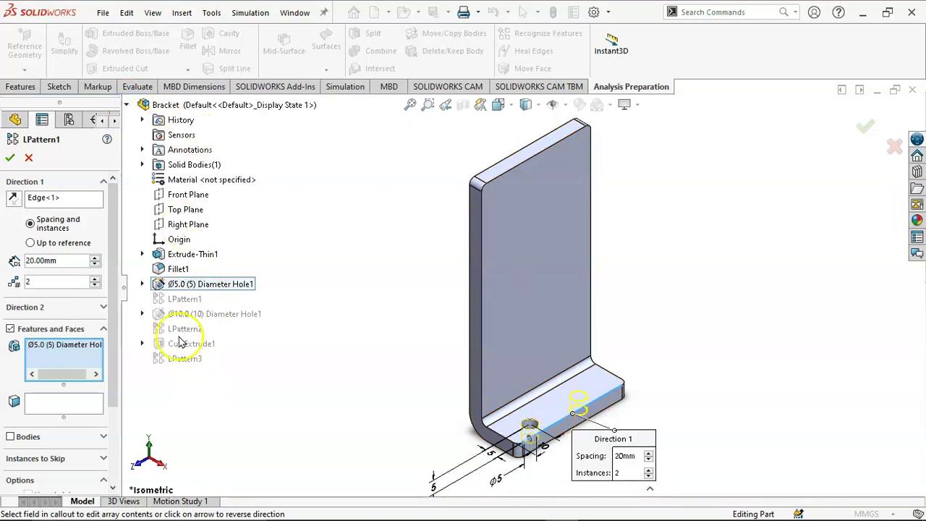
click(186, 343)
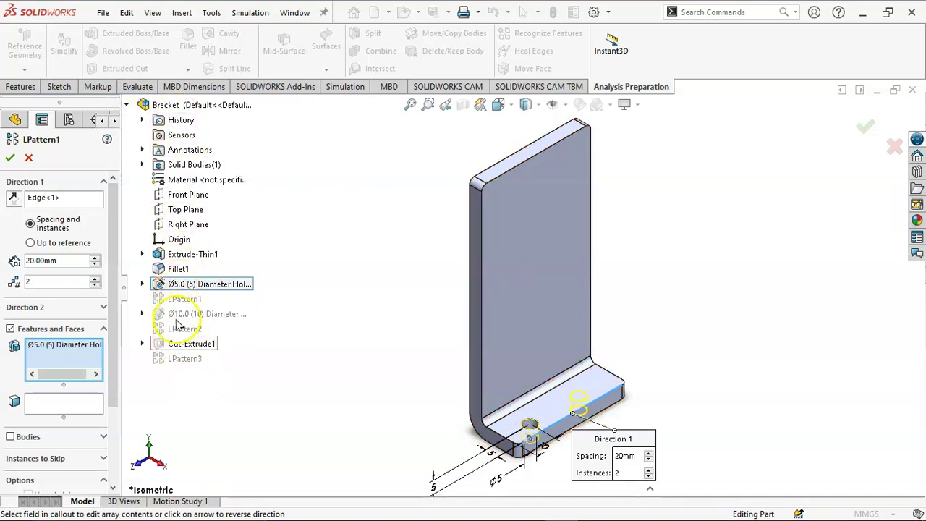
click(29, 159)
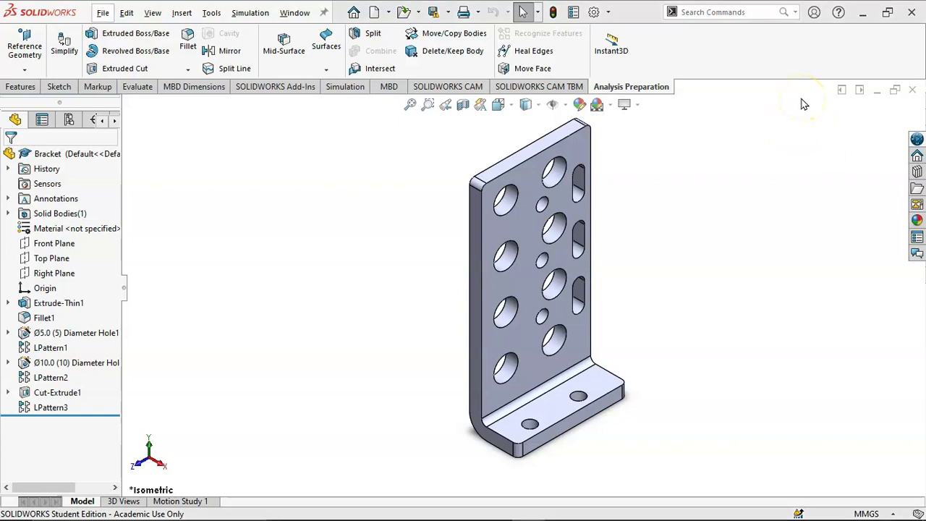
Step: Search the commands for "wrap", start the Wrap command to see its prompt, and cancel it
click(709, 11)
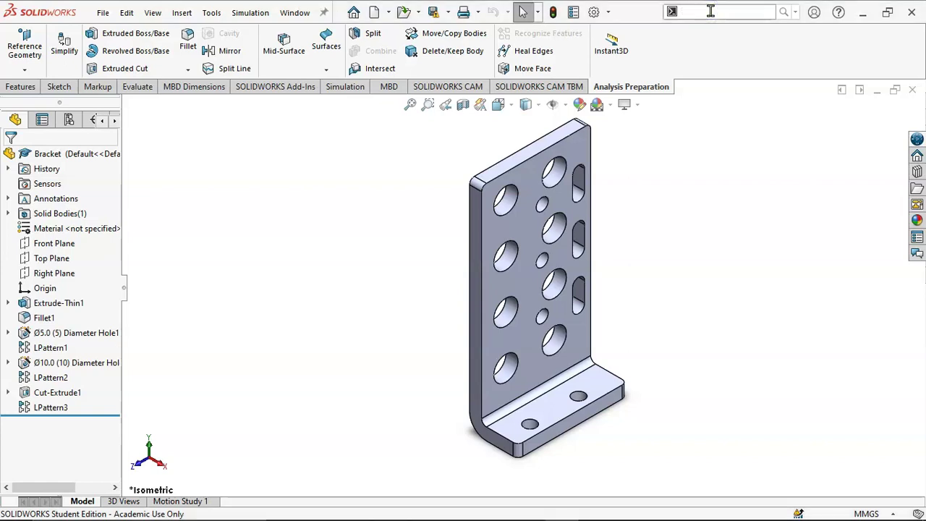
text(wrap)
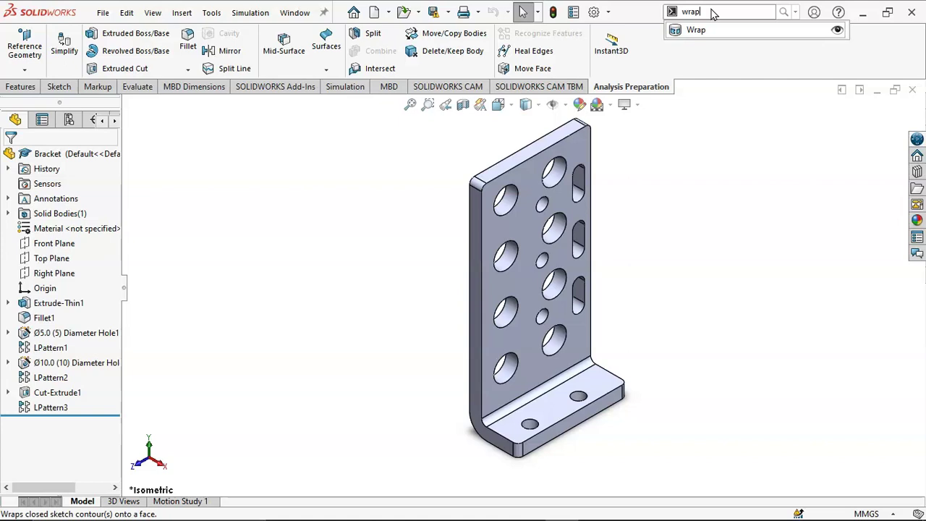
click(699, 30)
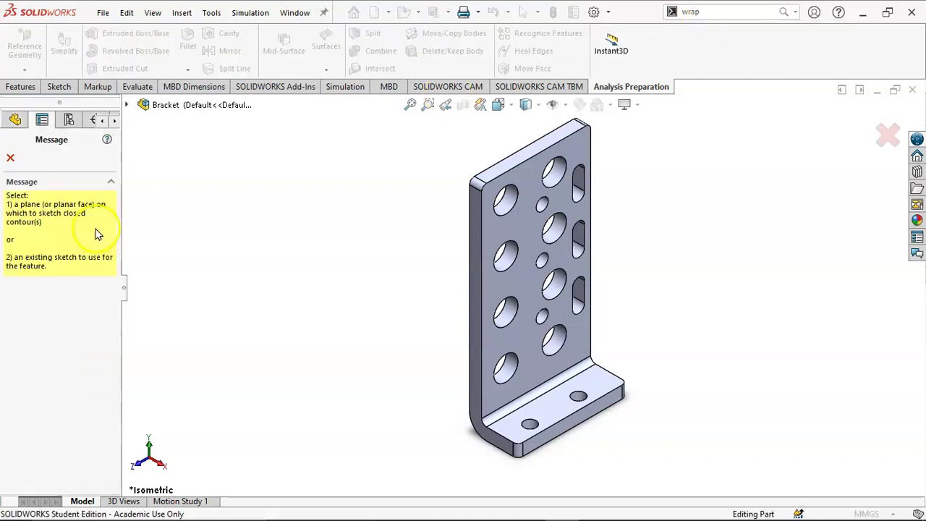
click(14, 158)
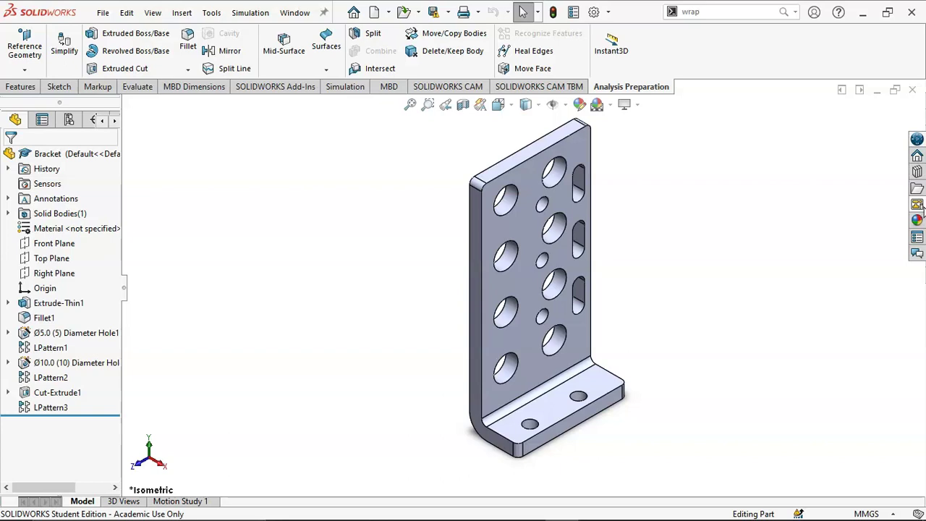
Step: Open Motion Study 1, collapse its timeline and expand it again
click(919, 221)
click(180, 500)
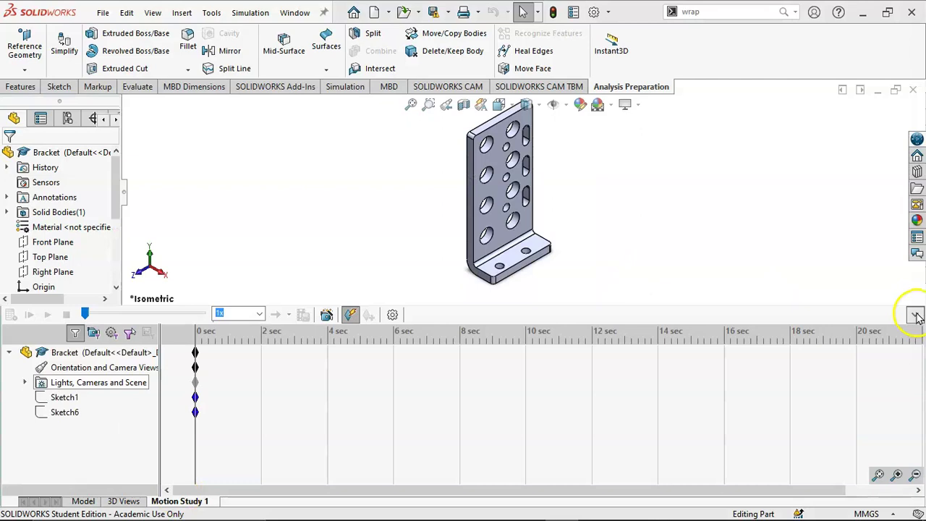
click(915, 315)
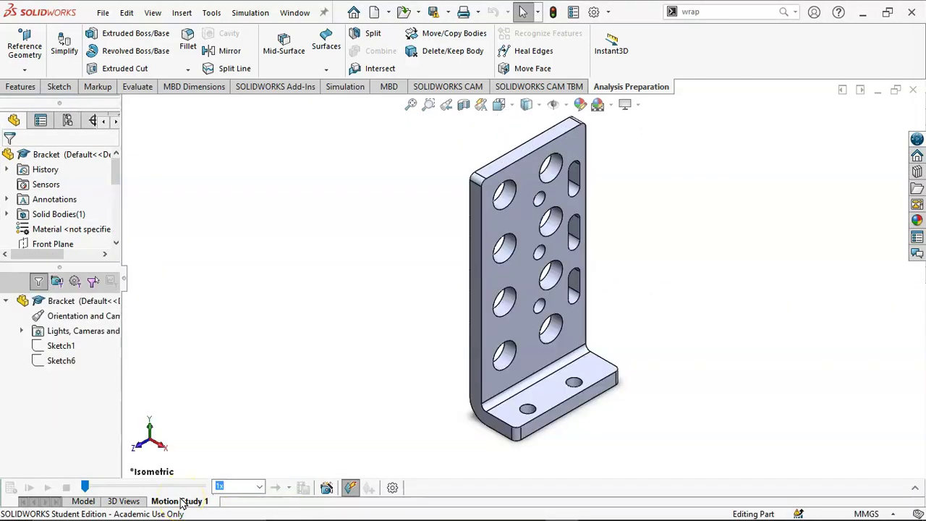
click(914, 489)
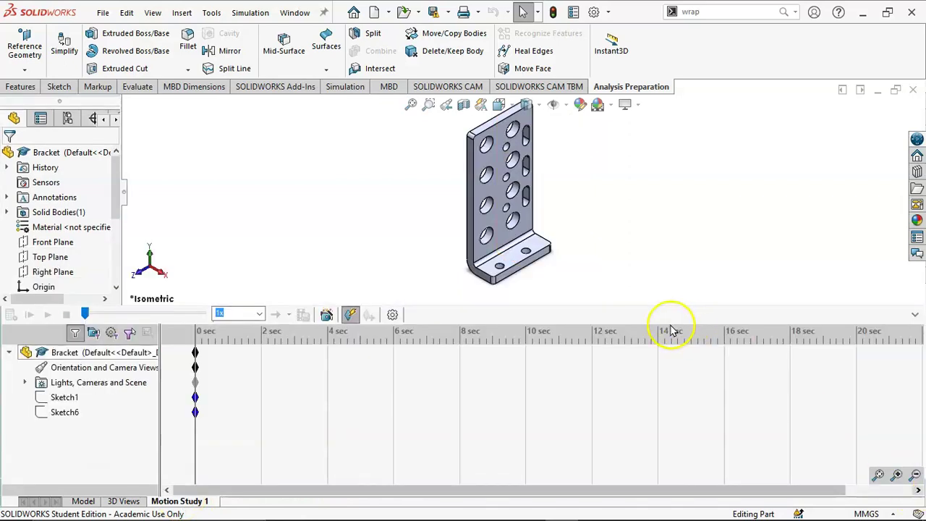
Step: Create a 10-second animation starting at 0 seconds that rotates the bracket once clockwise about the Y-axis, and play it
click(330, 316)
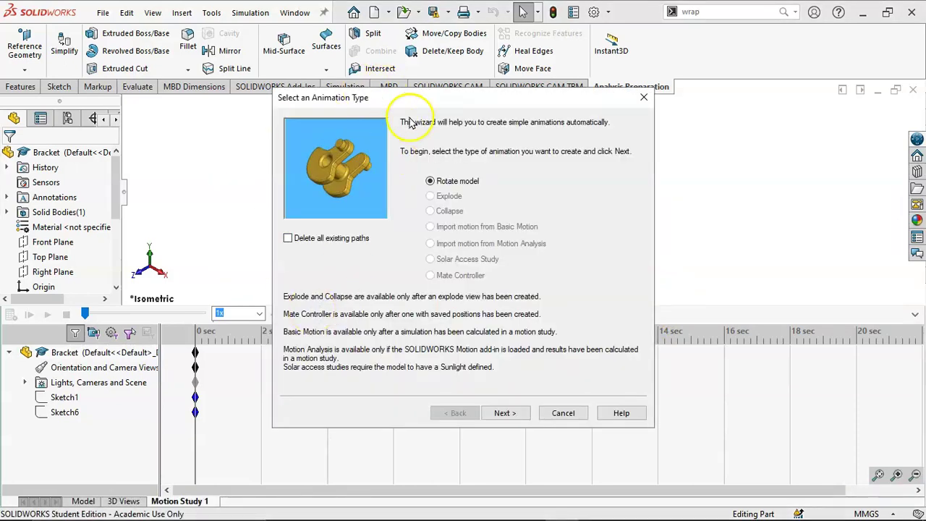
click(504, 413)
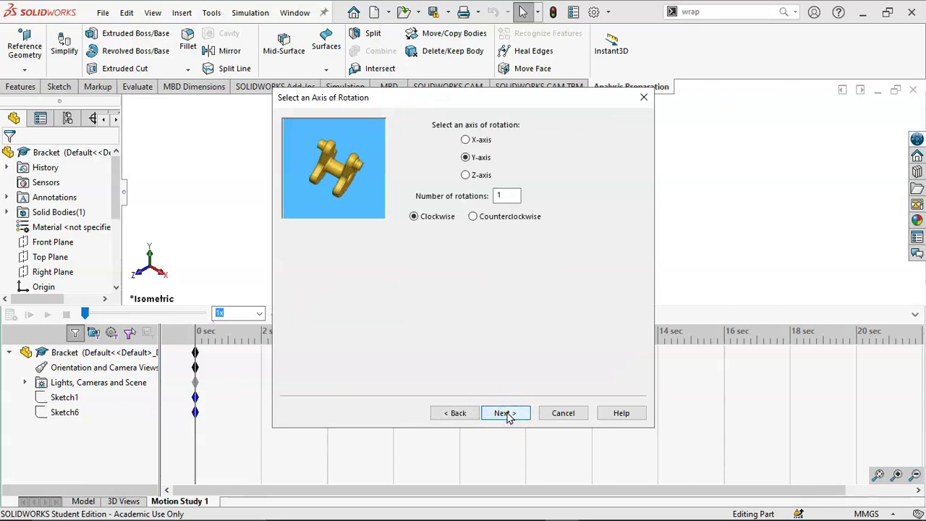
click(504, 413)
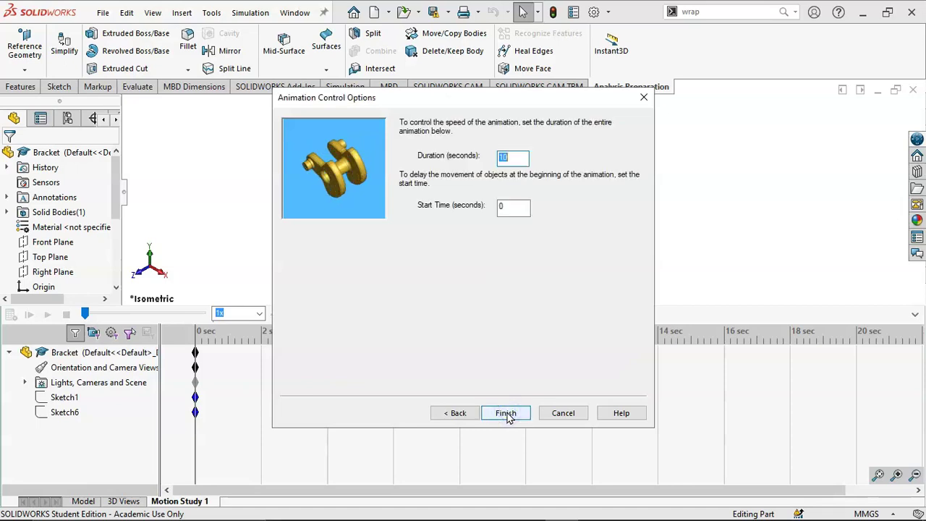
click(506, 413)
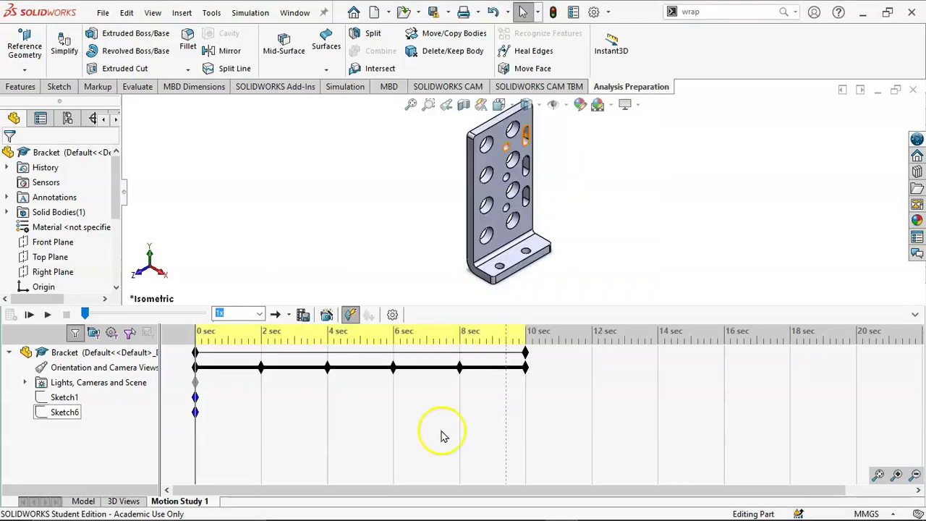
click(46, 314)
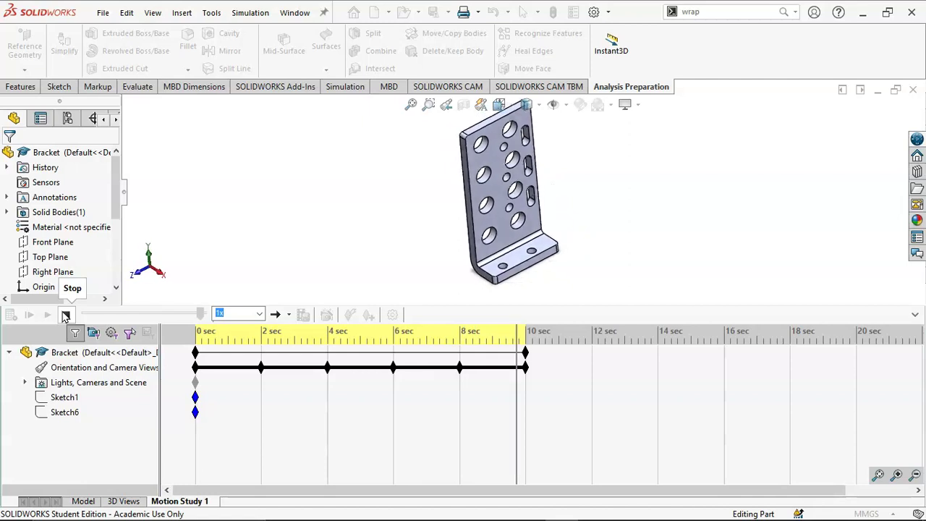
Step: Switch from the motion study to the model and its 3D Views pane, and examine the user interface visibility options
click(84, 501)
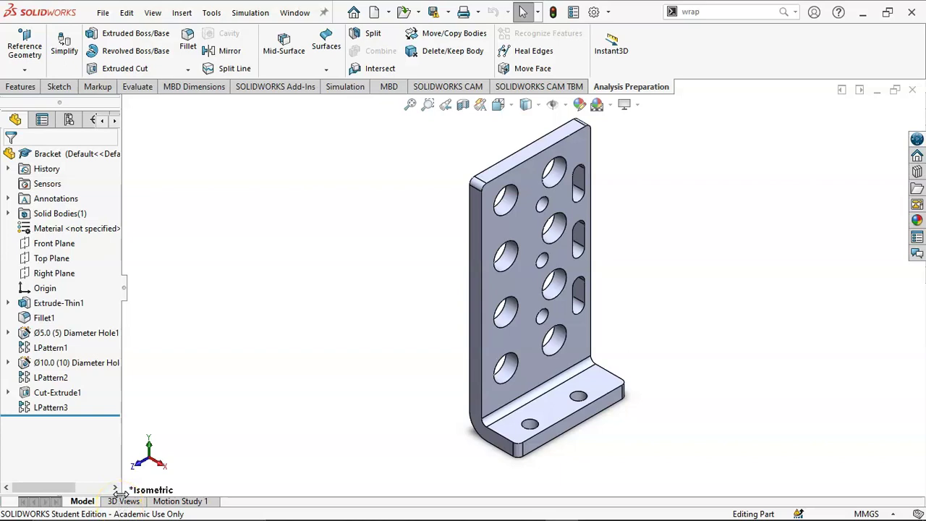
click(124, 501)
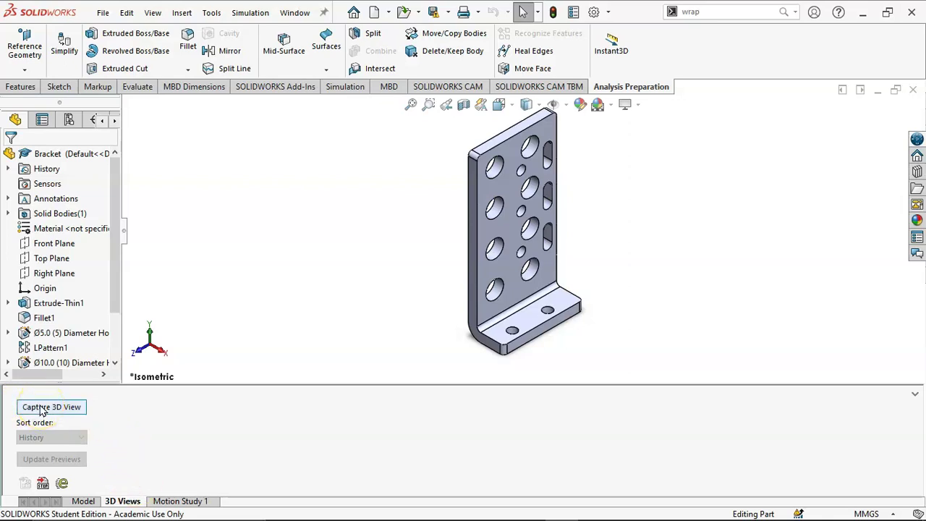
click(153, 13)
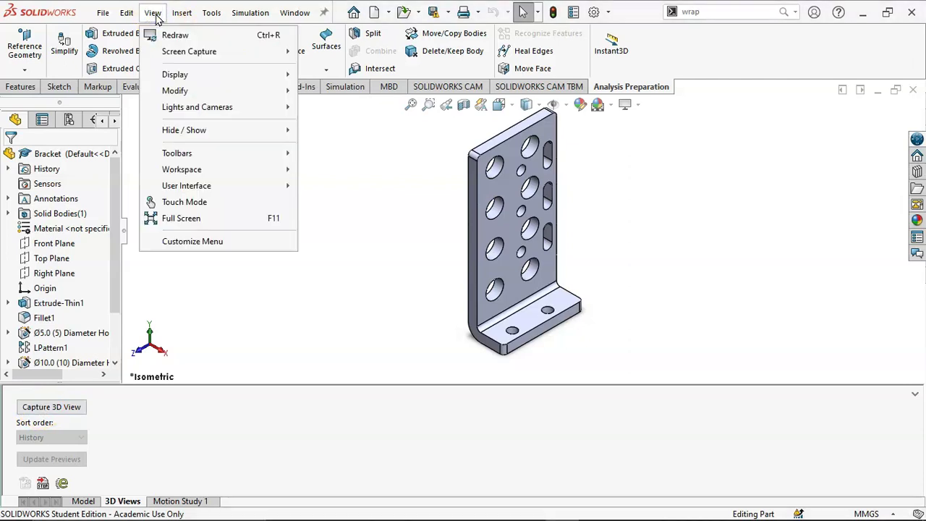
mouse_move(230, 186)
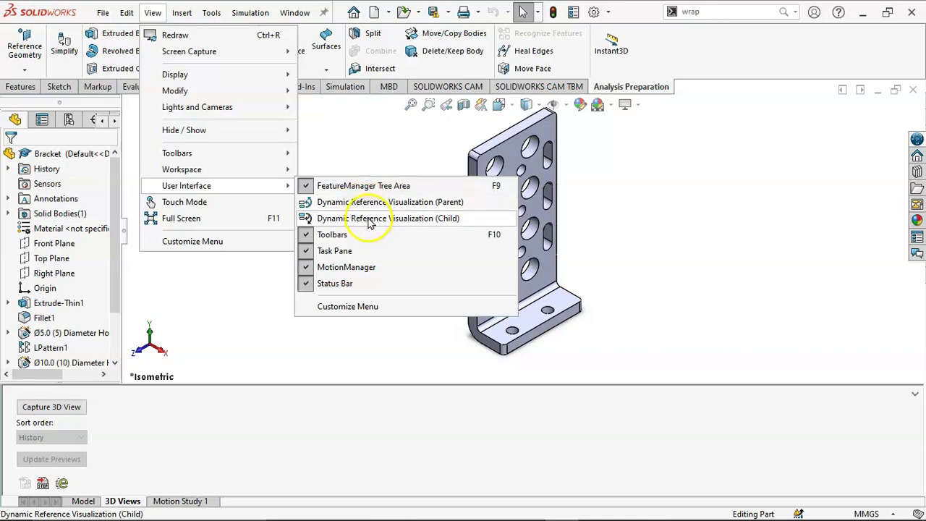
click(251, 301)
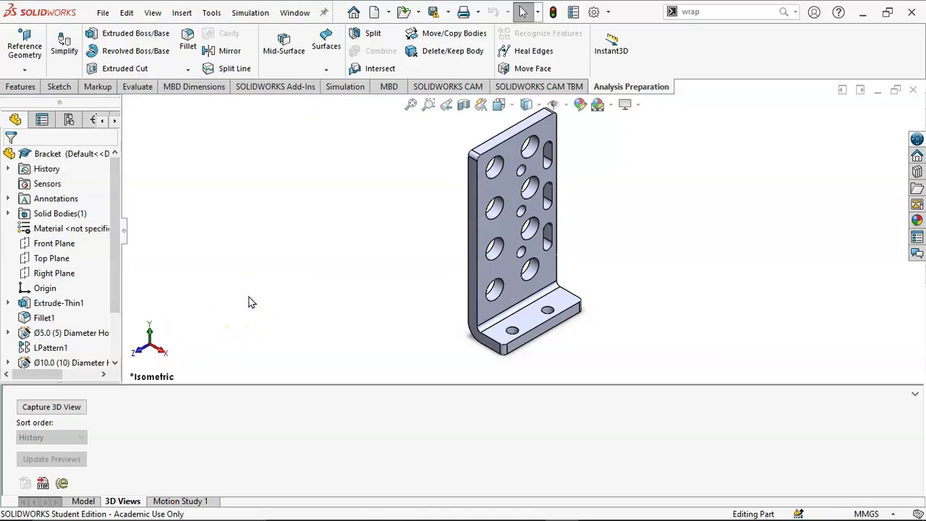
Step: Expand the Annotations folder and the Ø5.0 (5) Diameter Hole1 feature in the tree, and examine the commands available for the hole
click(477, 223)
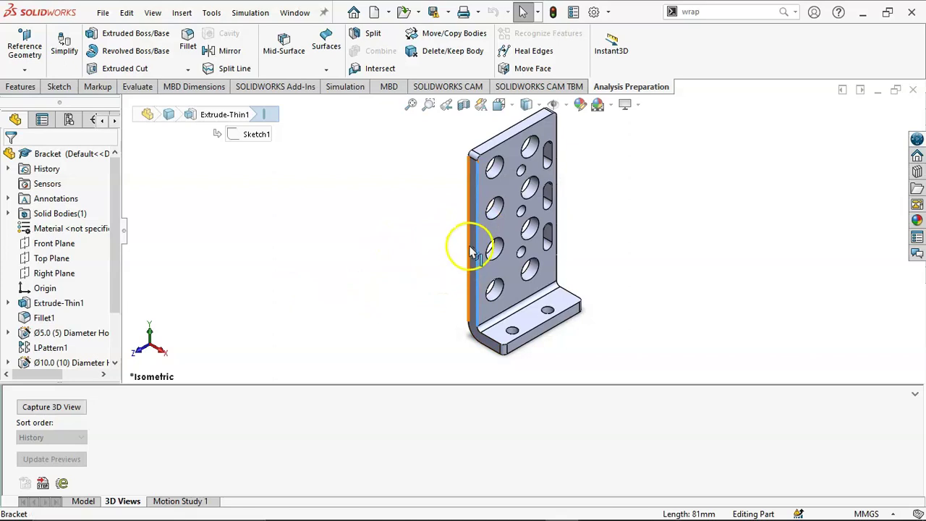
double_click(65, 198)
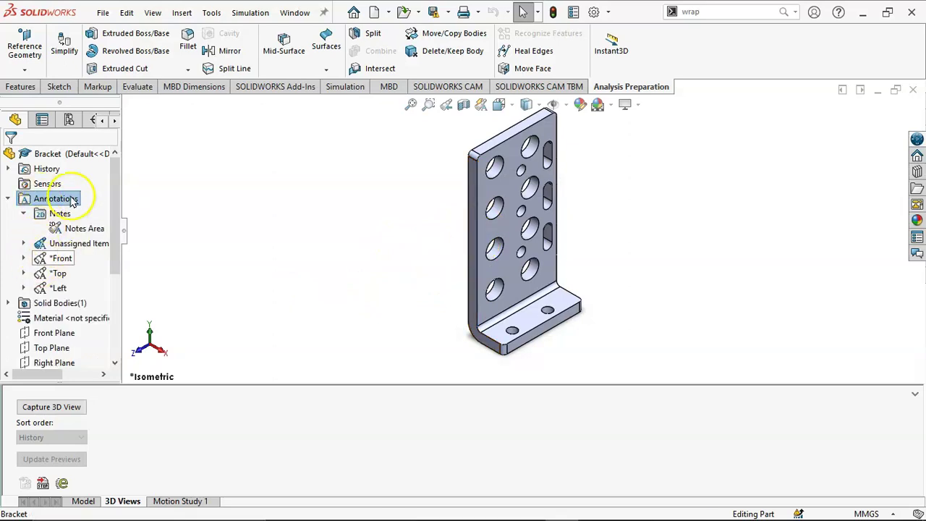
scroll(65, 326, down, 1)
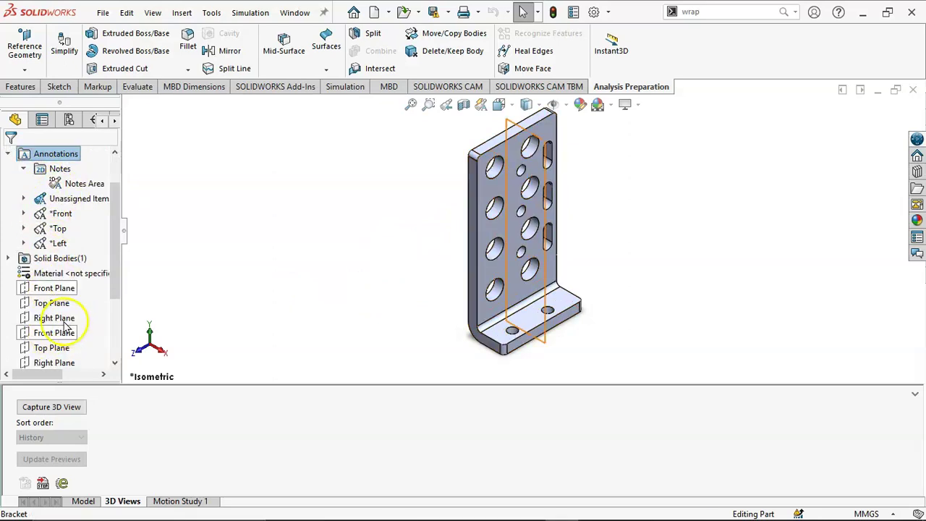
scroll(64, 327, down, 2)
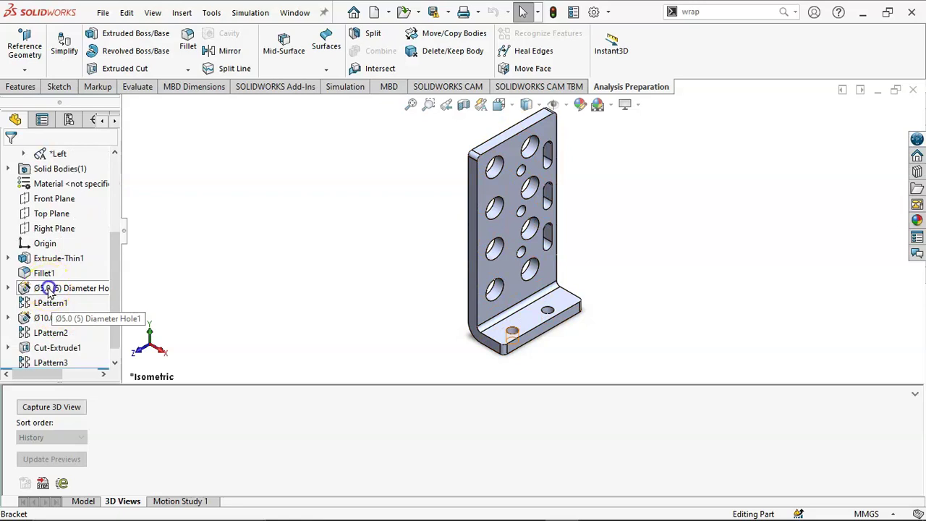
double_click(49, 288)
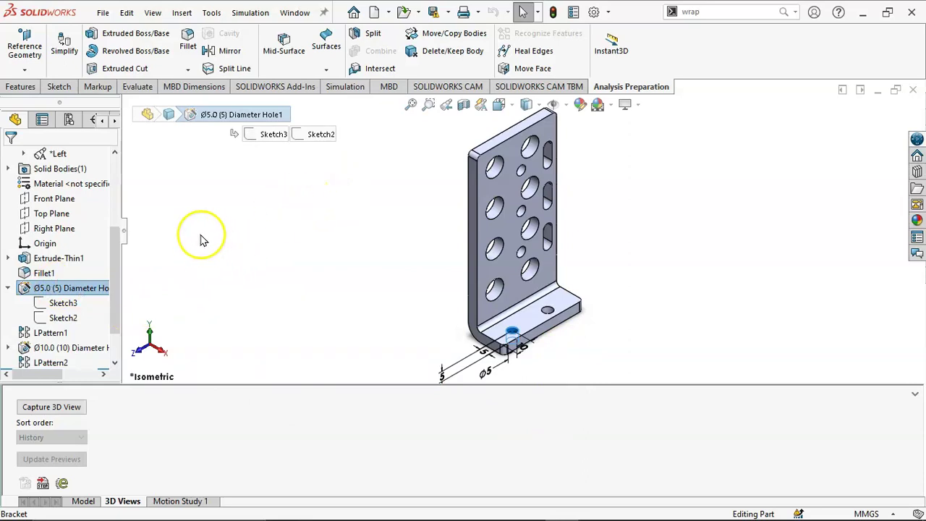
right_click(54, 287)
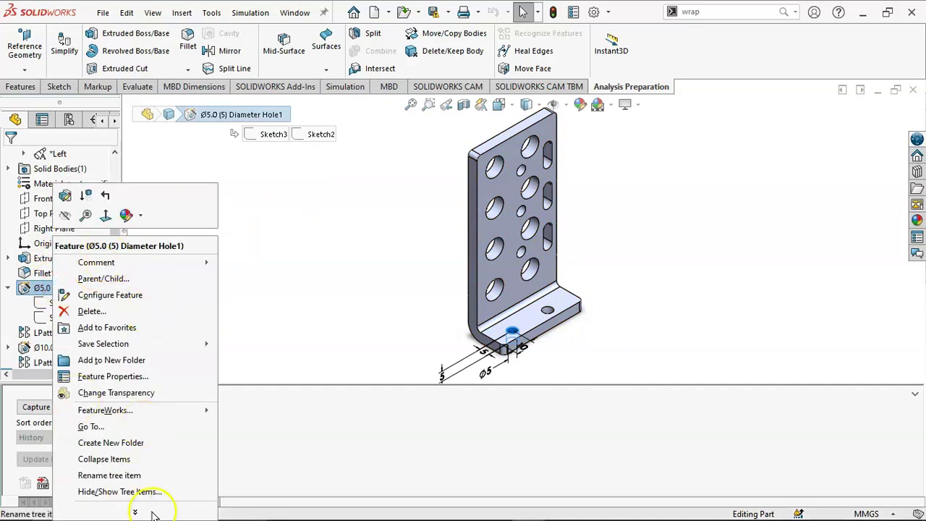
click(332, 307)
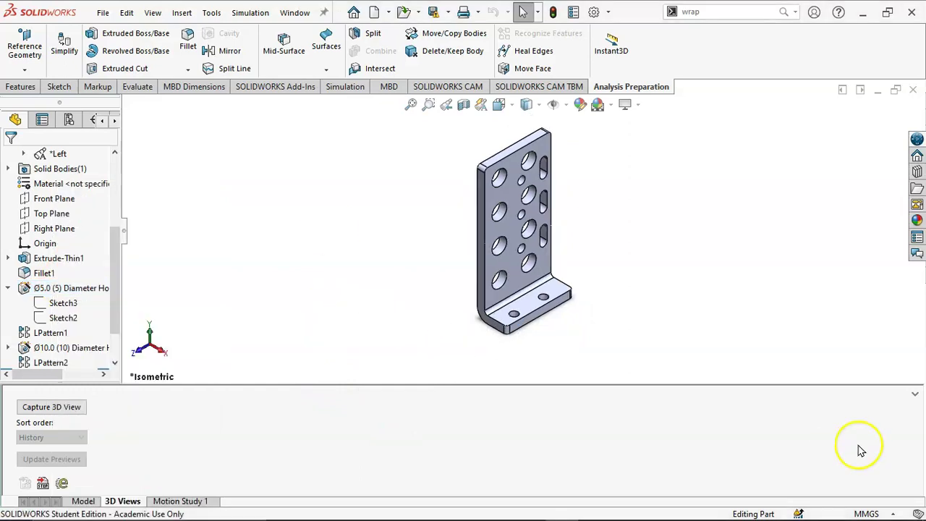
Step: Collapse the 3D Views pane and return to the model
click(914, 394)
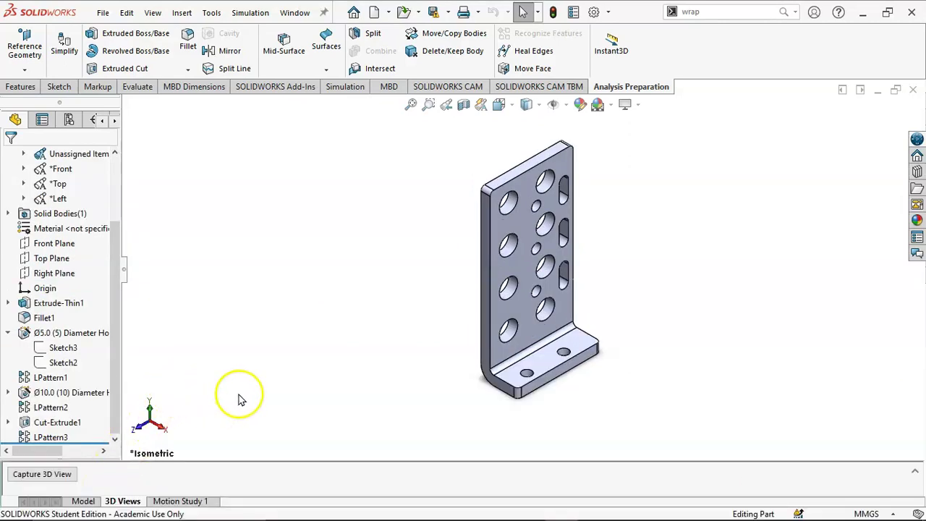
click(83, 500)
Step: Zoom and rotate the bracket freely, and restore the isometric orientation with the whole part fitted in view
scroll(278, 391, up, 3)
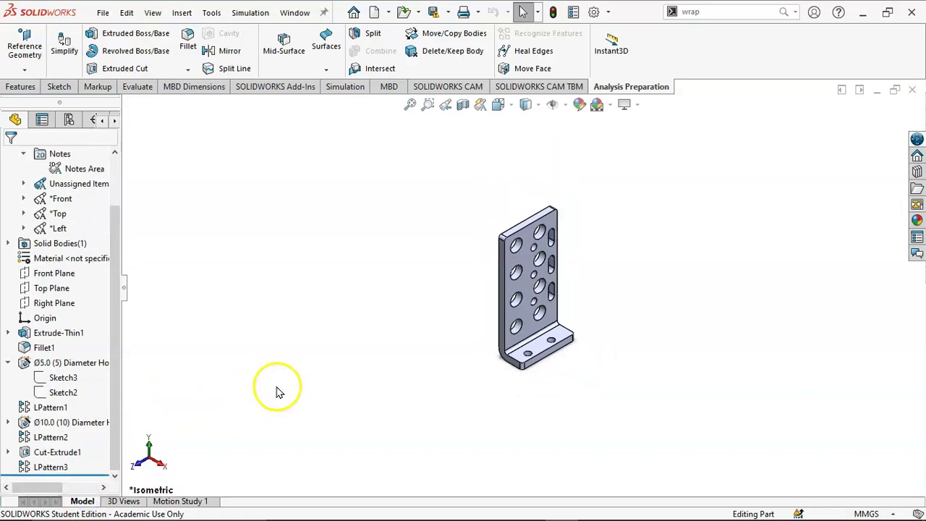
scroll(271, 394, down, 3)
middle_drag(379, 277, 420, 243)
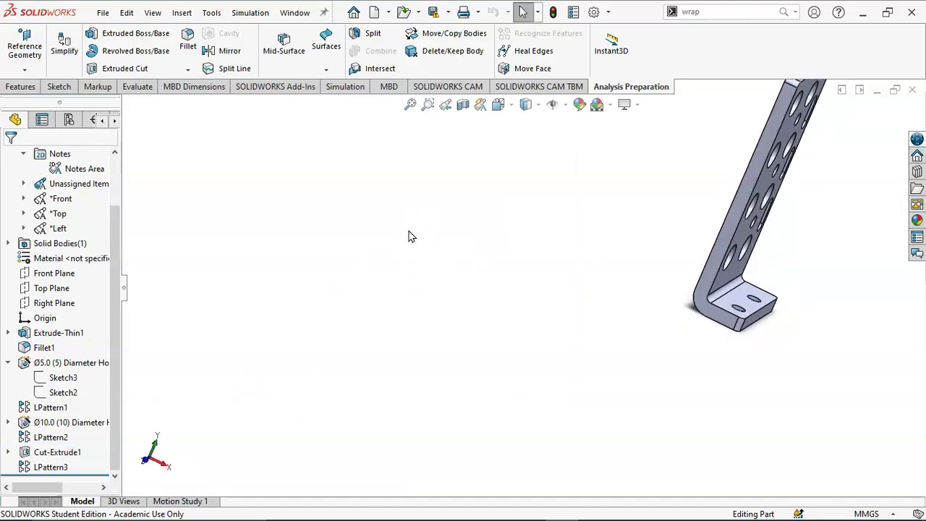
key(space)
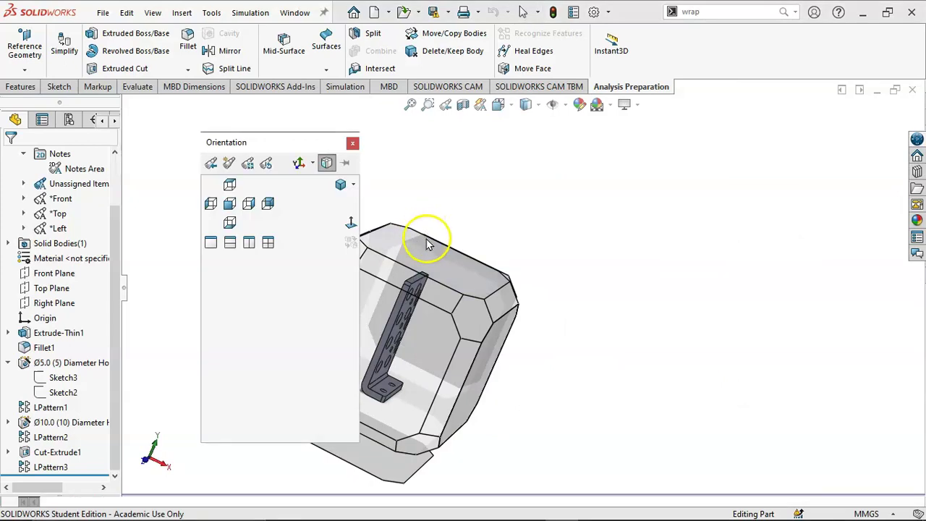
click(340, 186)
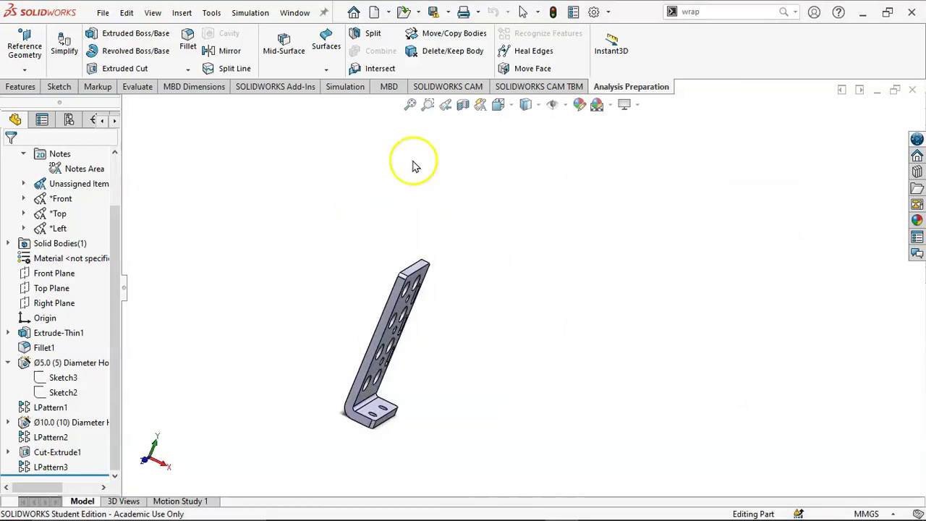
click(410, 104)
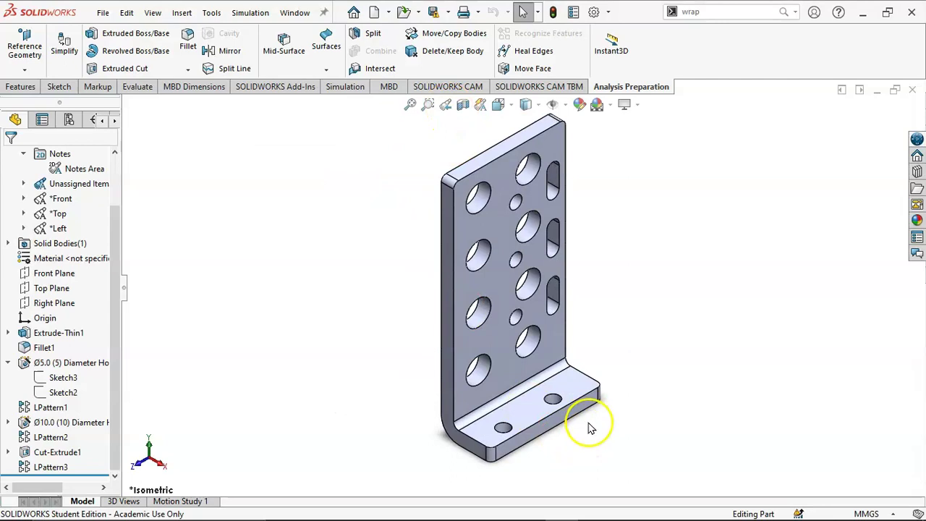